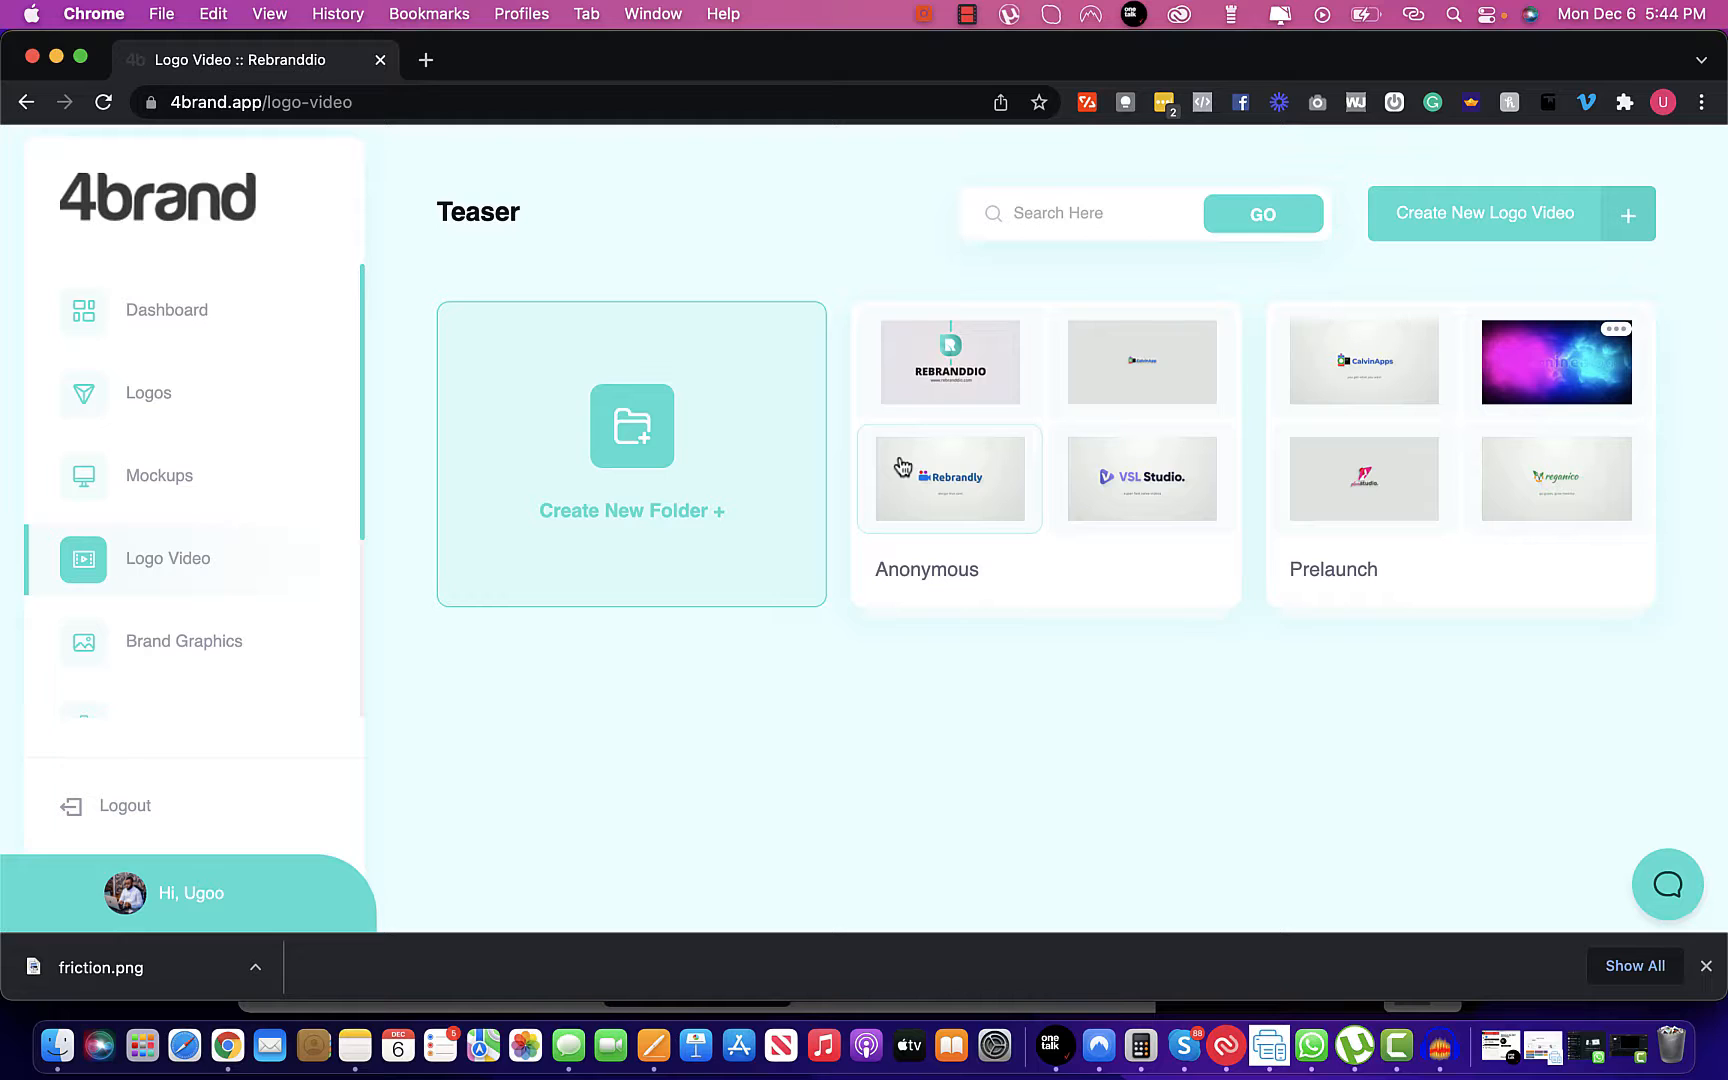
Create a new logo video named "friction" from within the Anonymous folder
left_click(1056, 427)
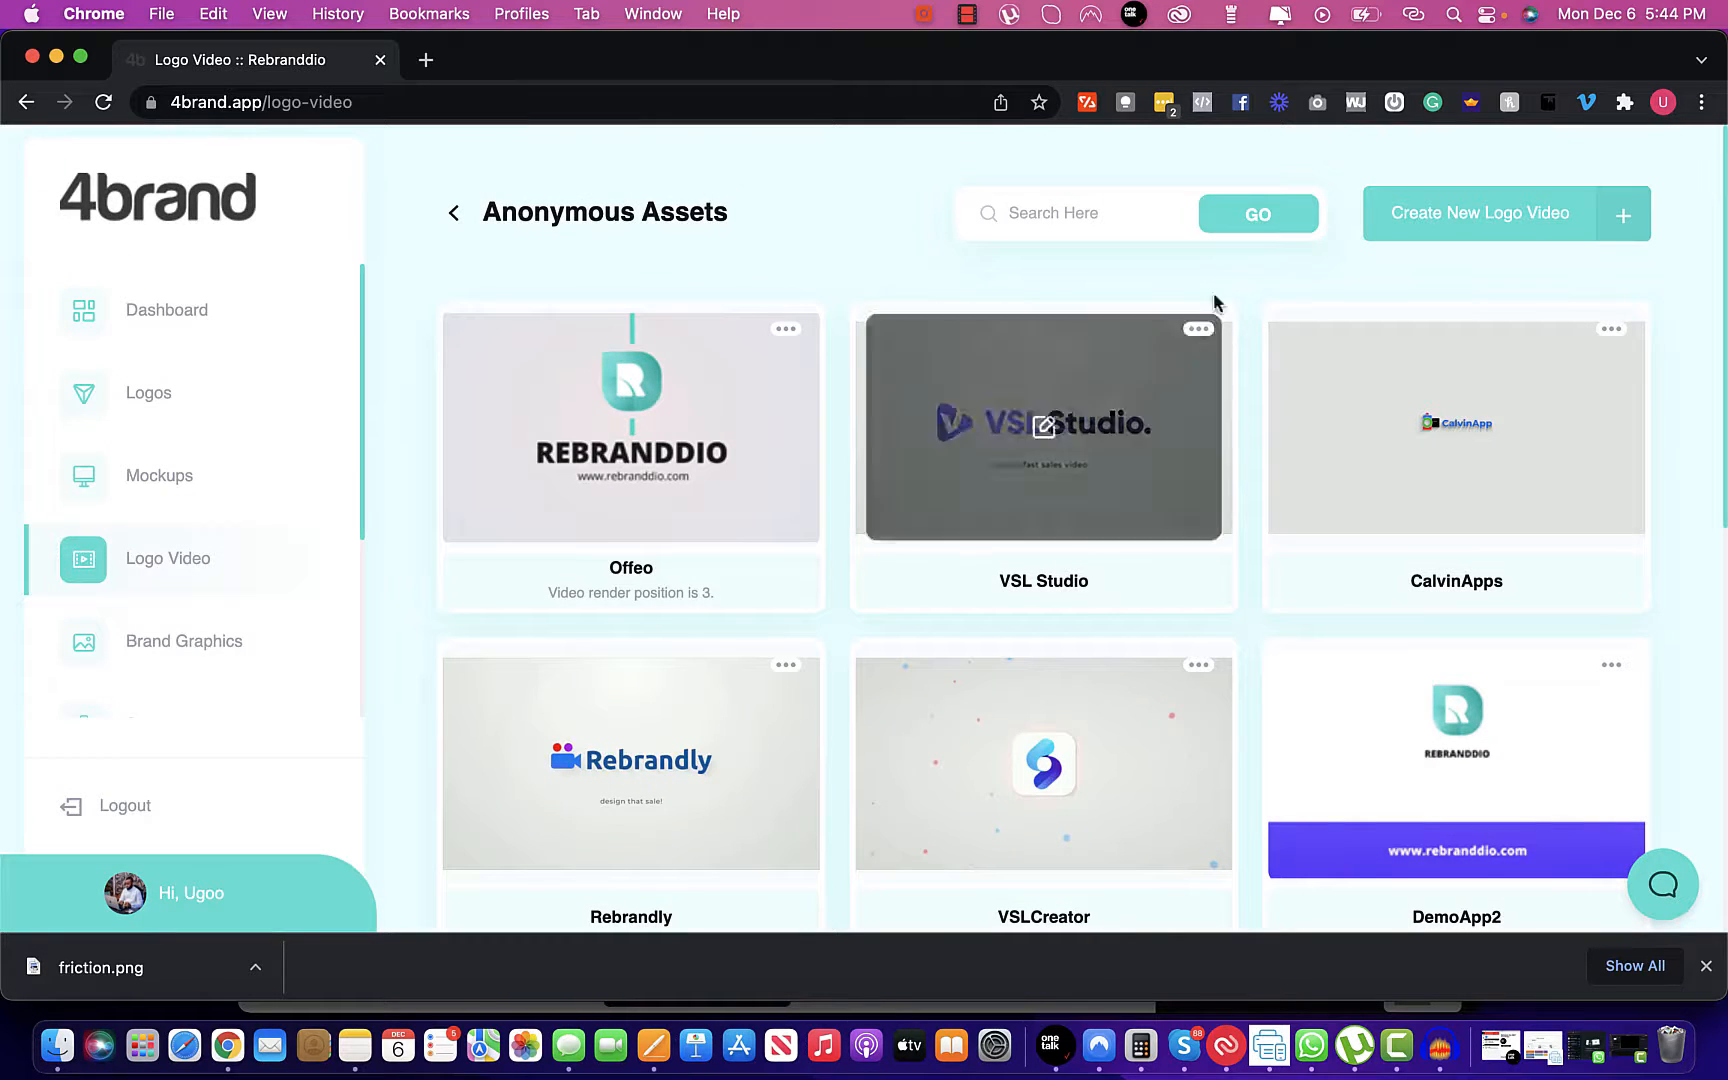
left_click(1457, 215)
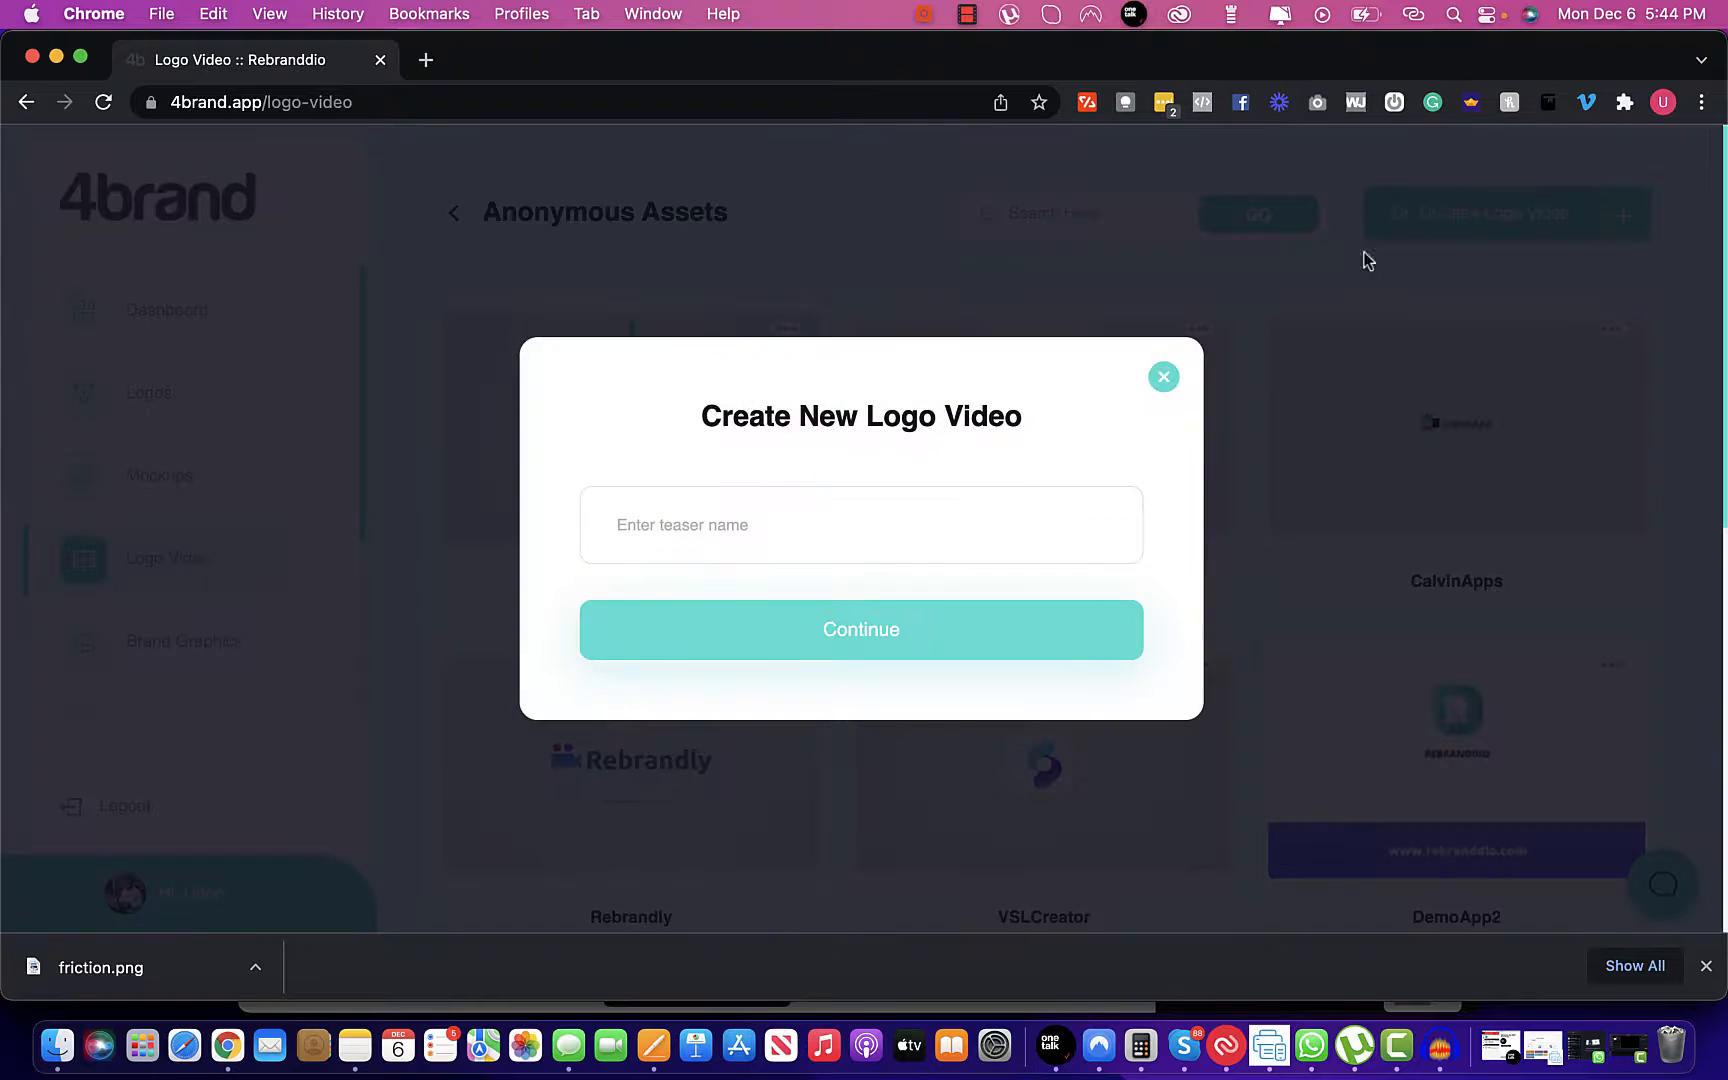
left_click(718, 522)
type("fr")
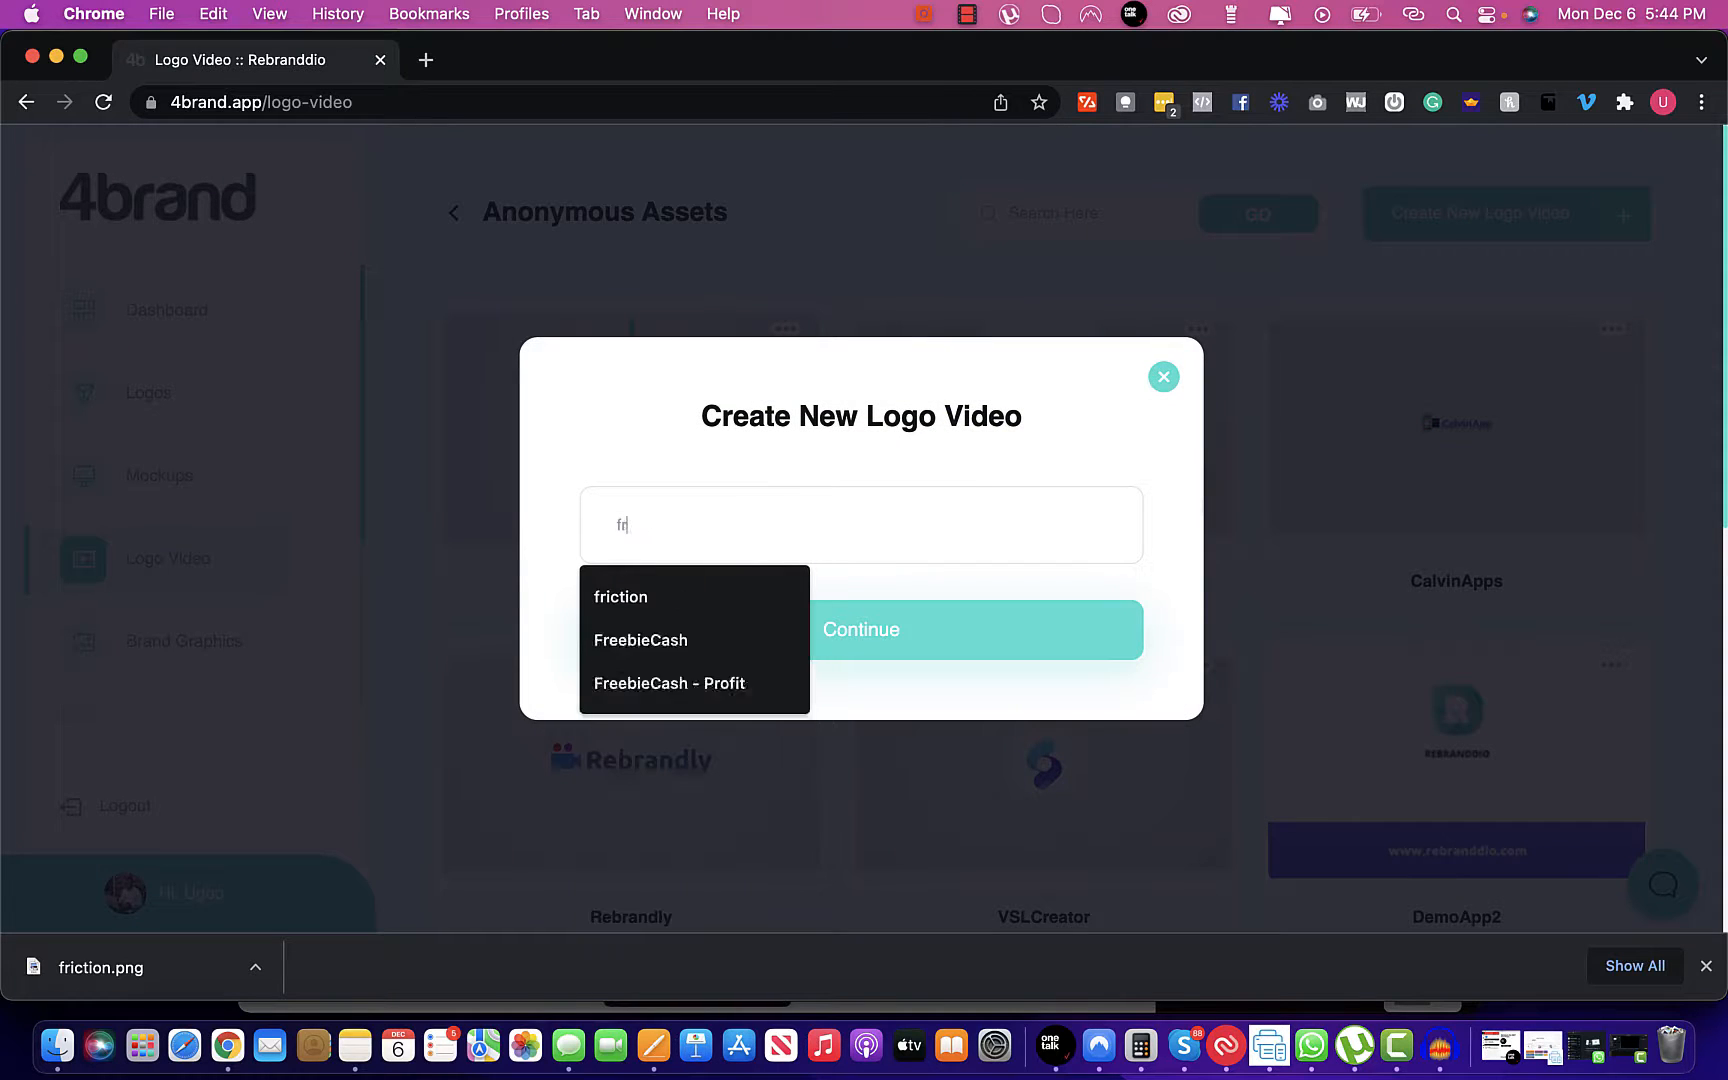
type("iction")
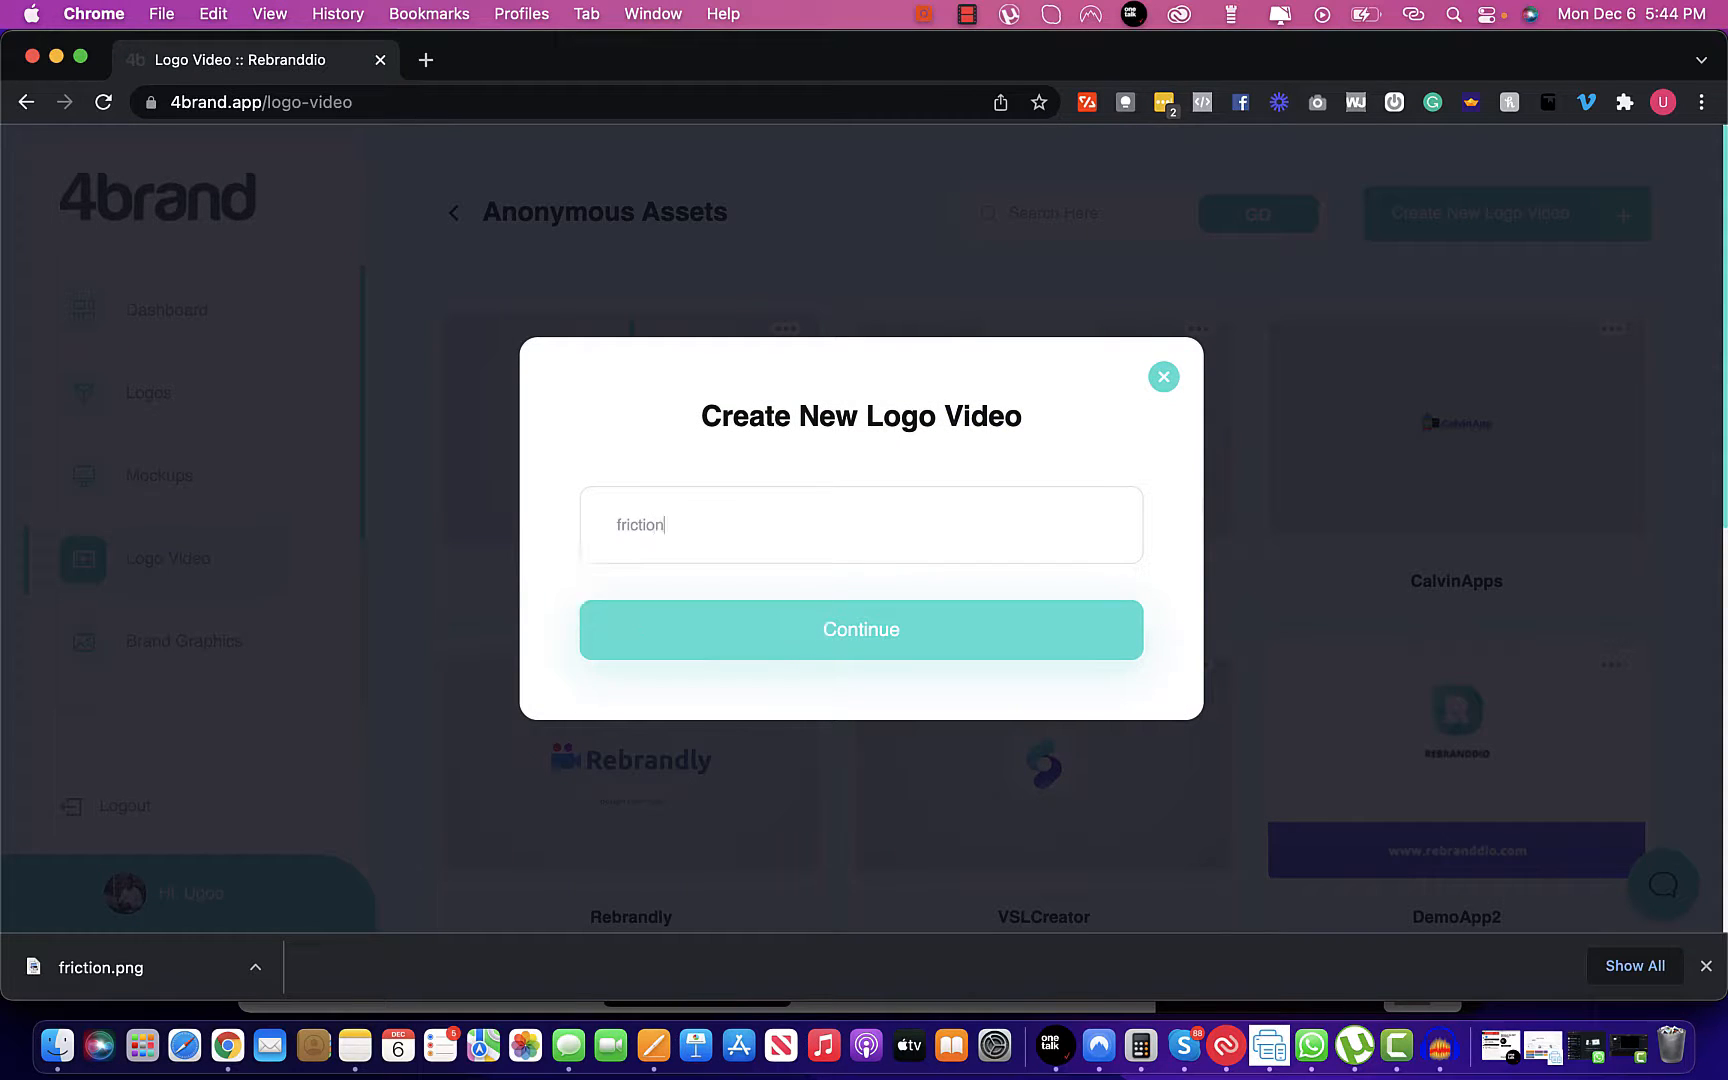
left_click(864, 640)
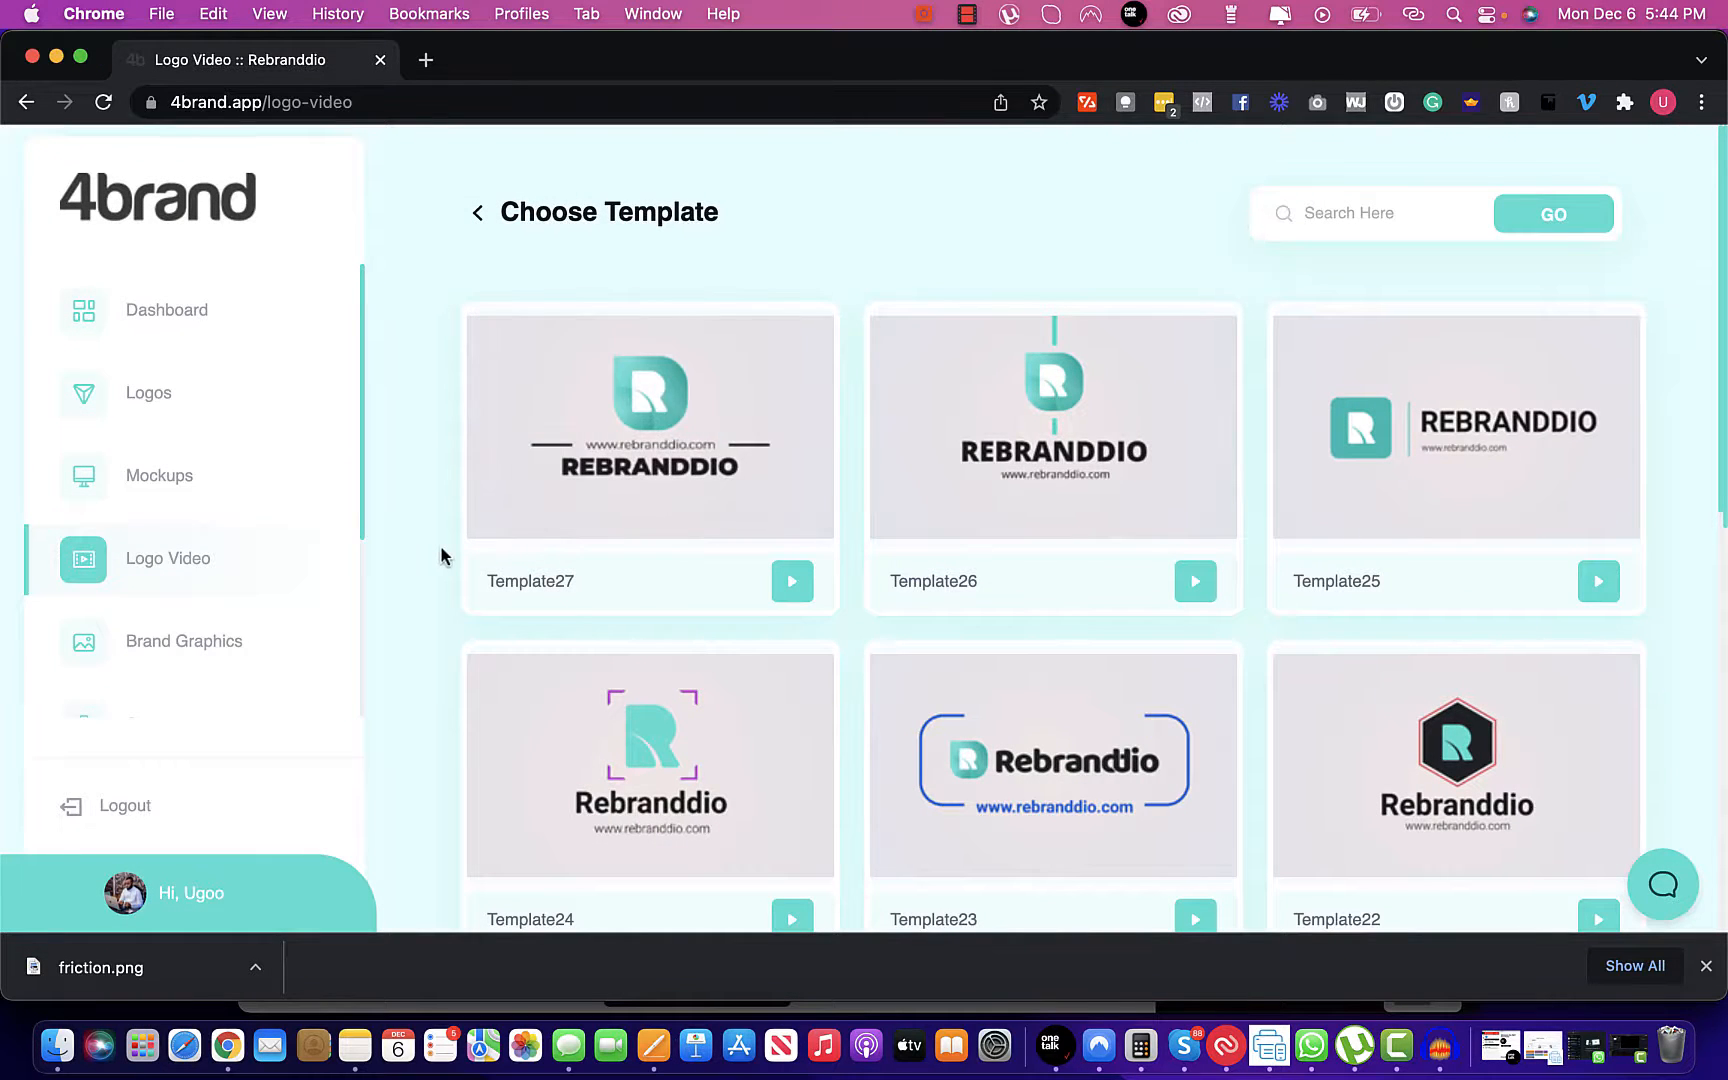
Load more logo video templates and browse the designs down to Template4
scroll(440, 553, "down", 3)
scroll(440, 545, "down", 5)
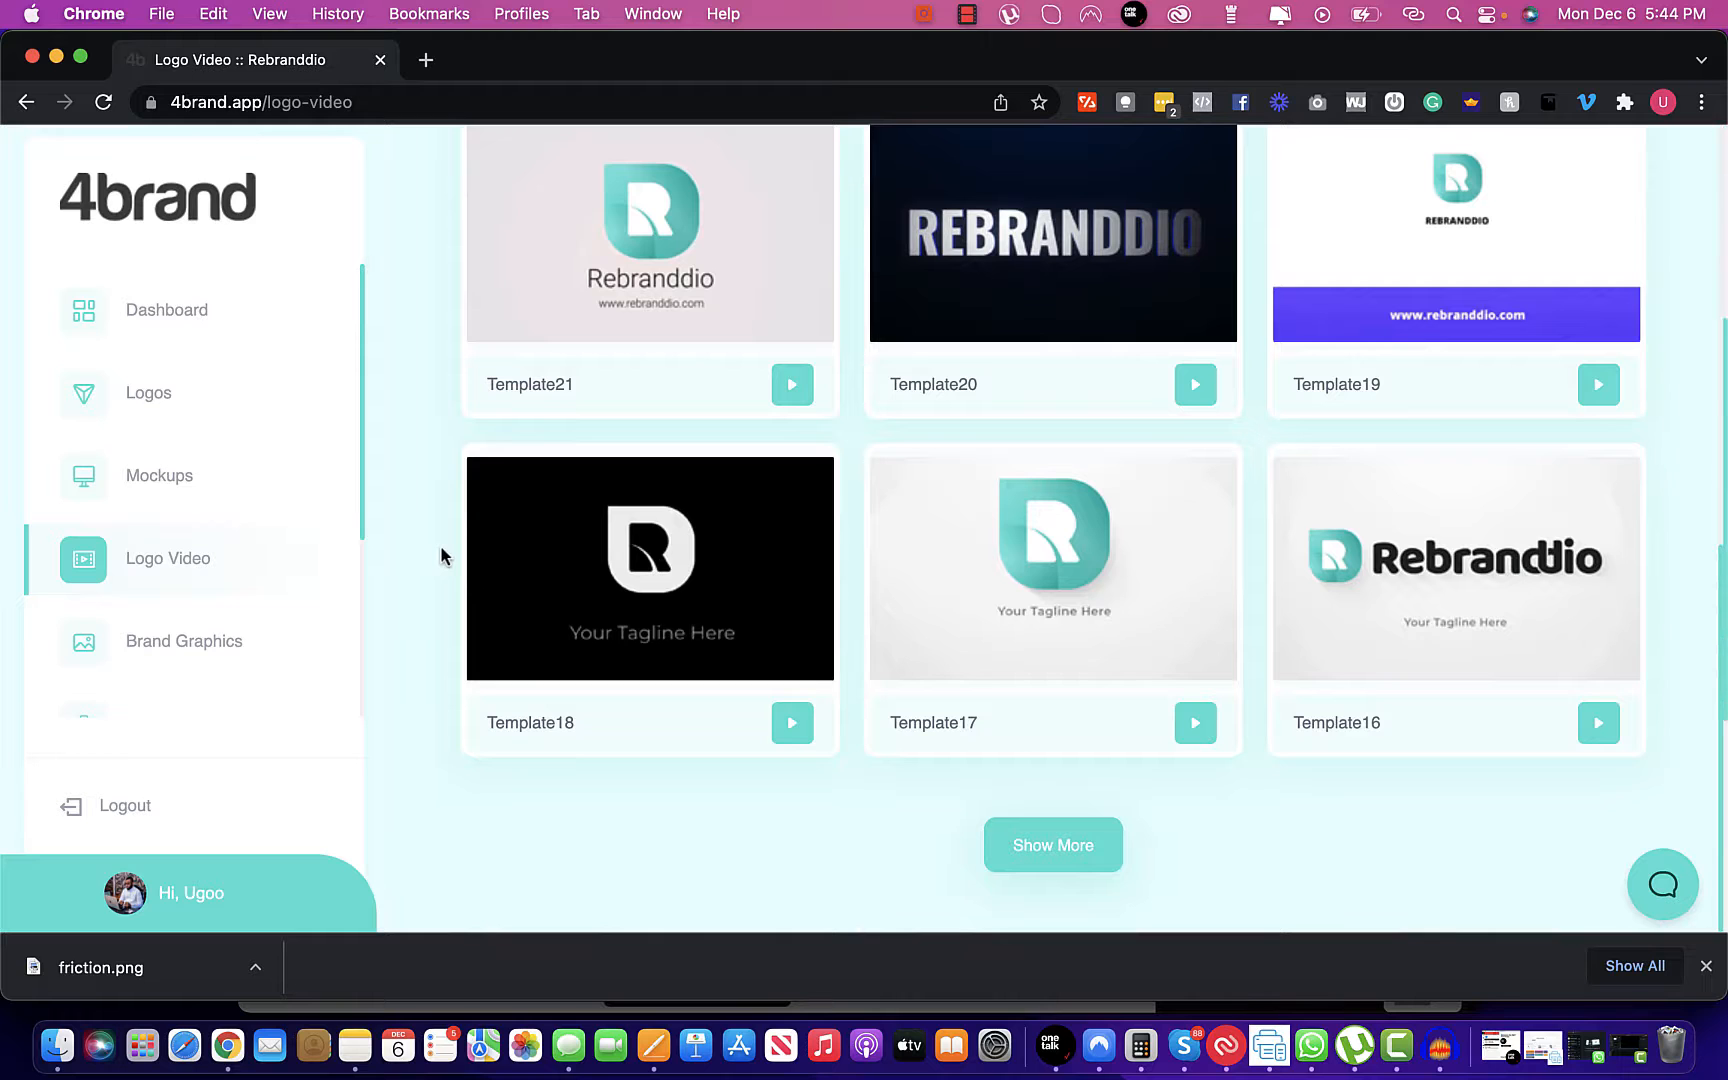
left_click(1034, 843)
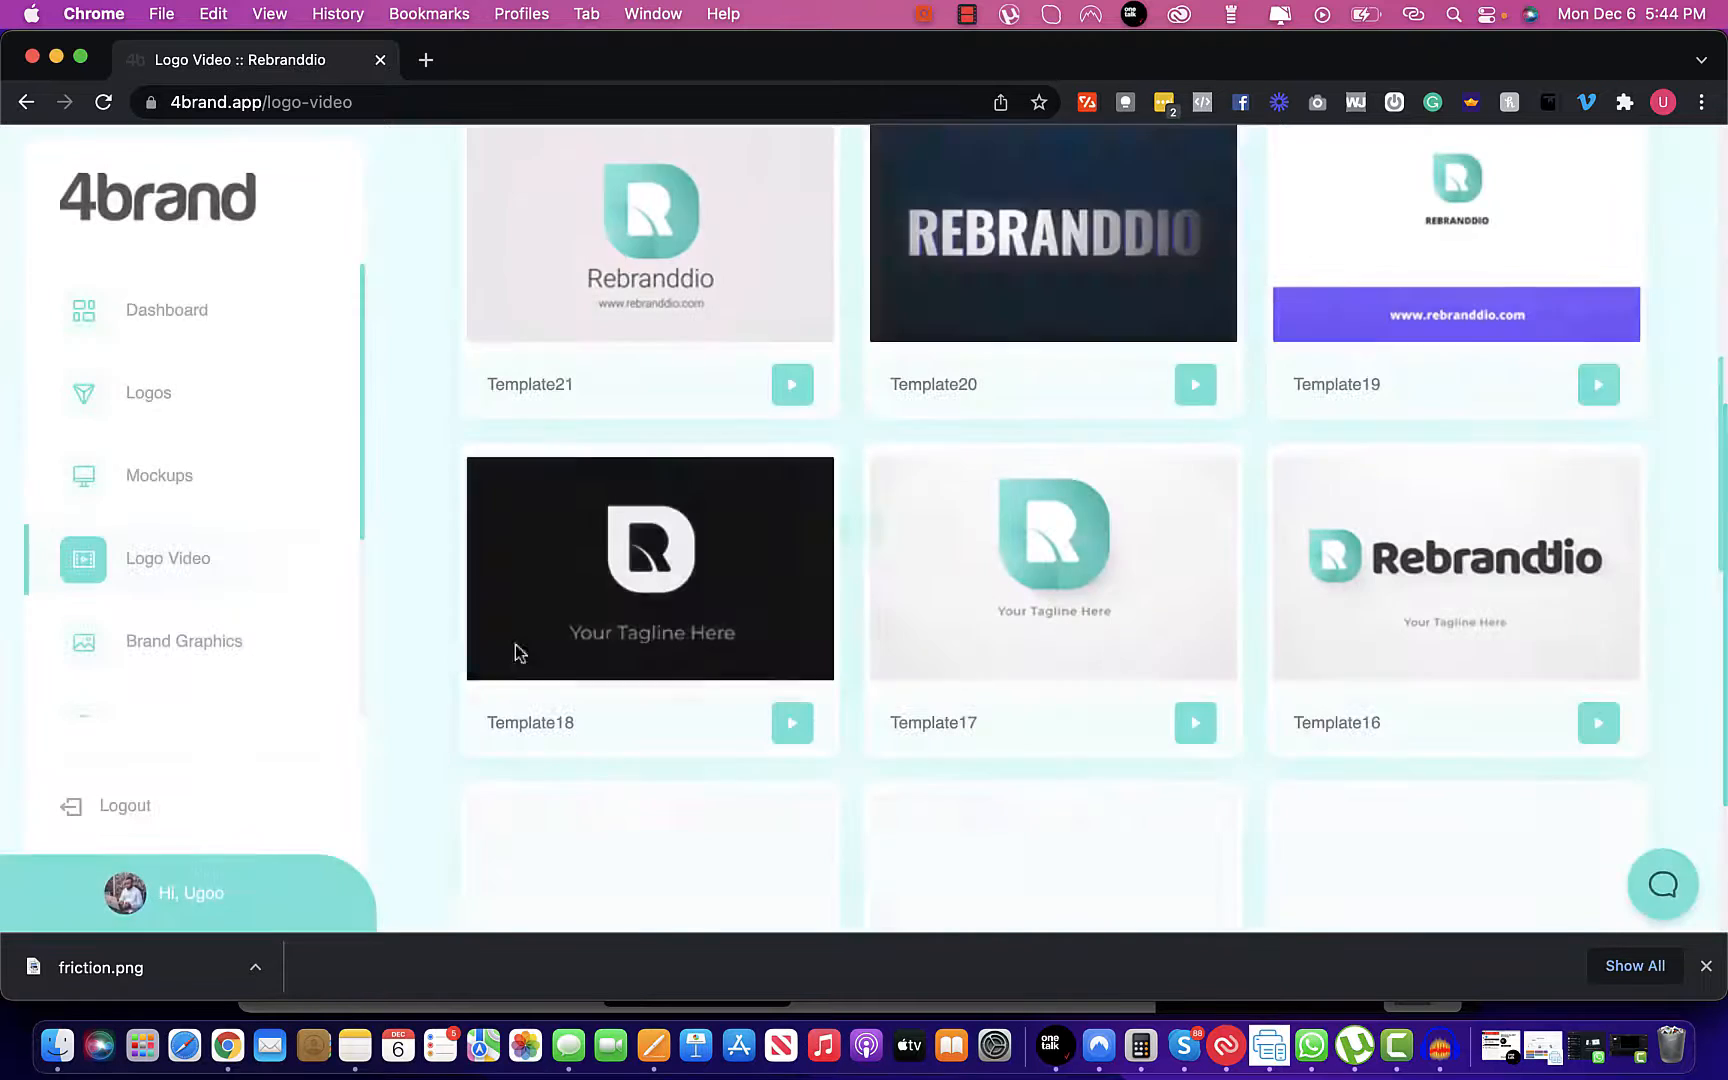
scroll(434, 670, "down", 10)
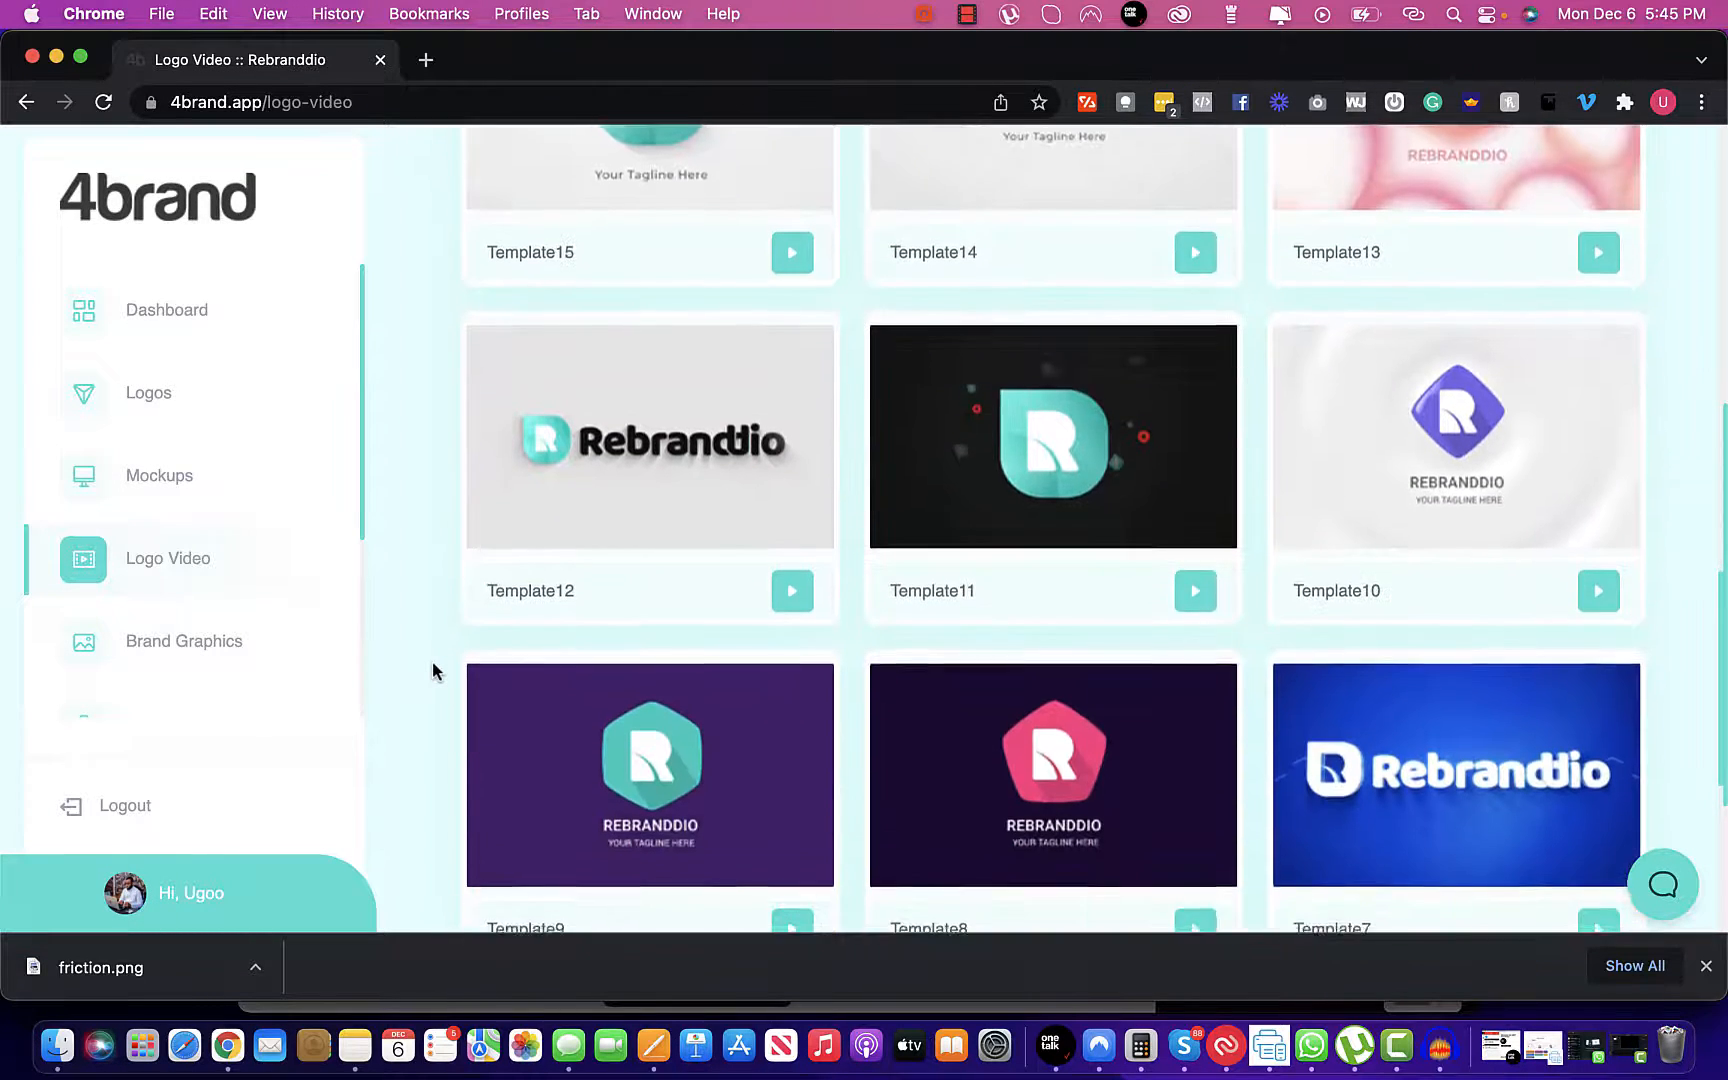
scroll(432, 662, "down", 2)
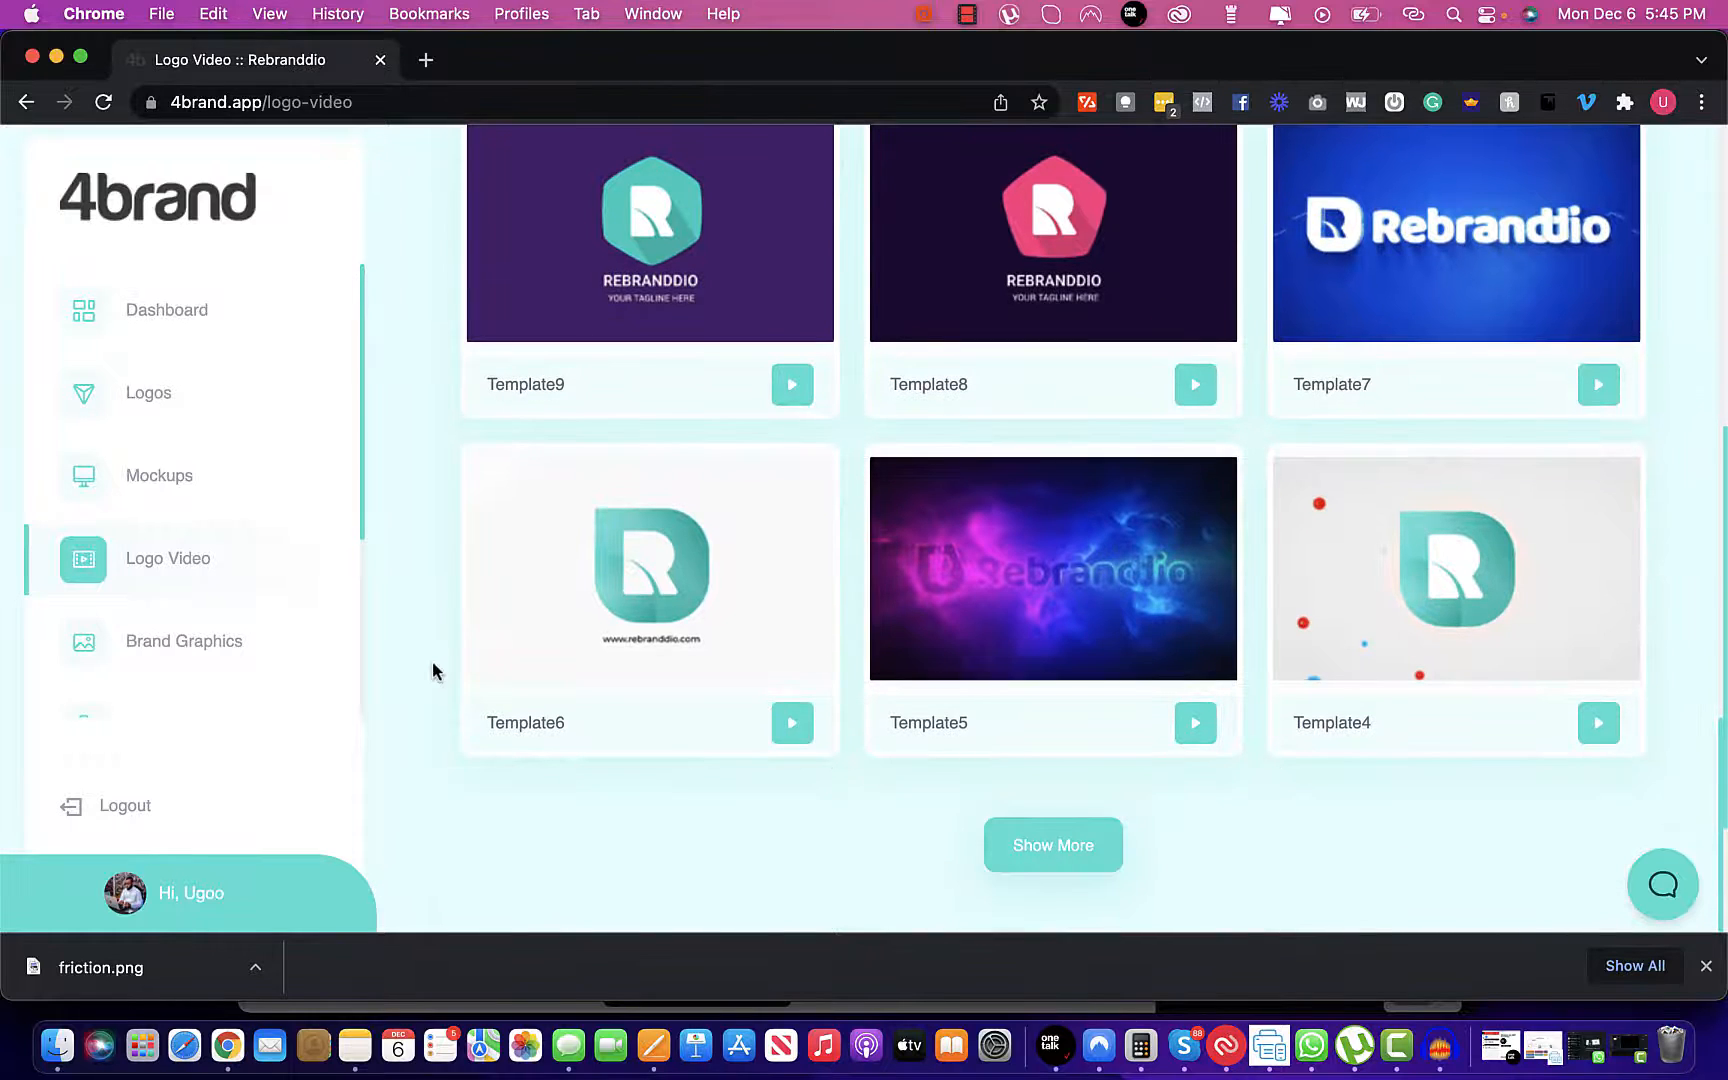
scroll(432, 662, "up", 3)
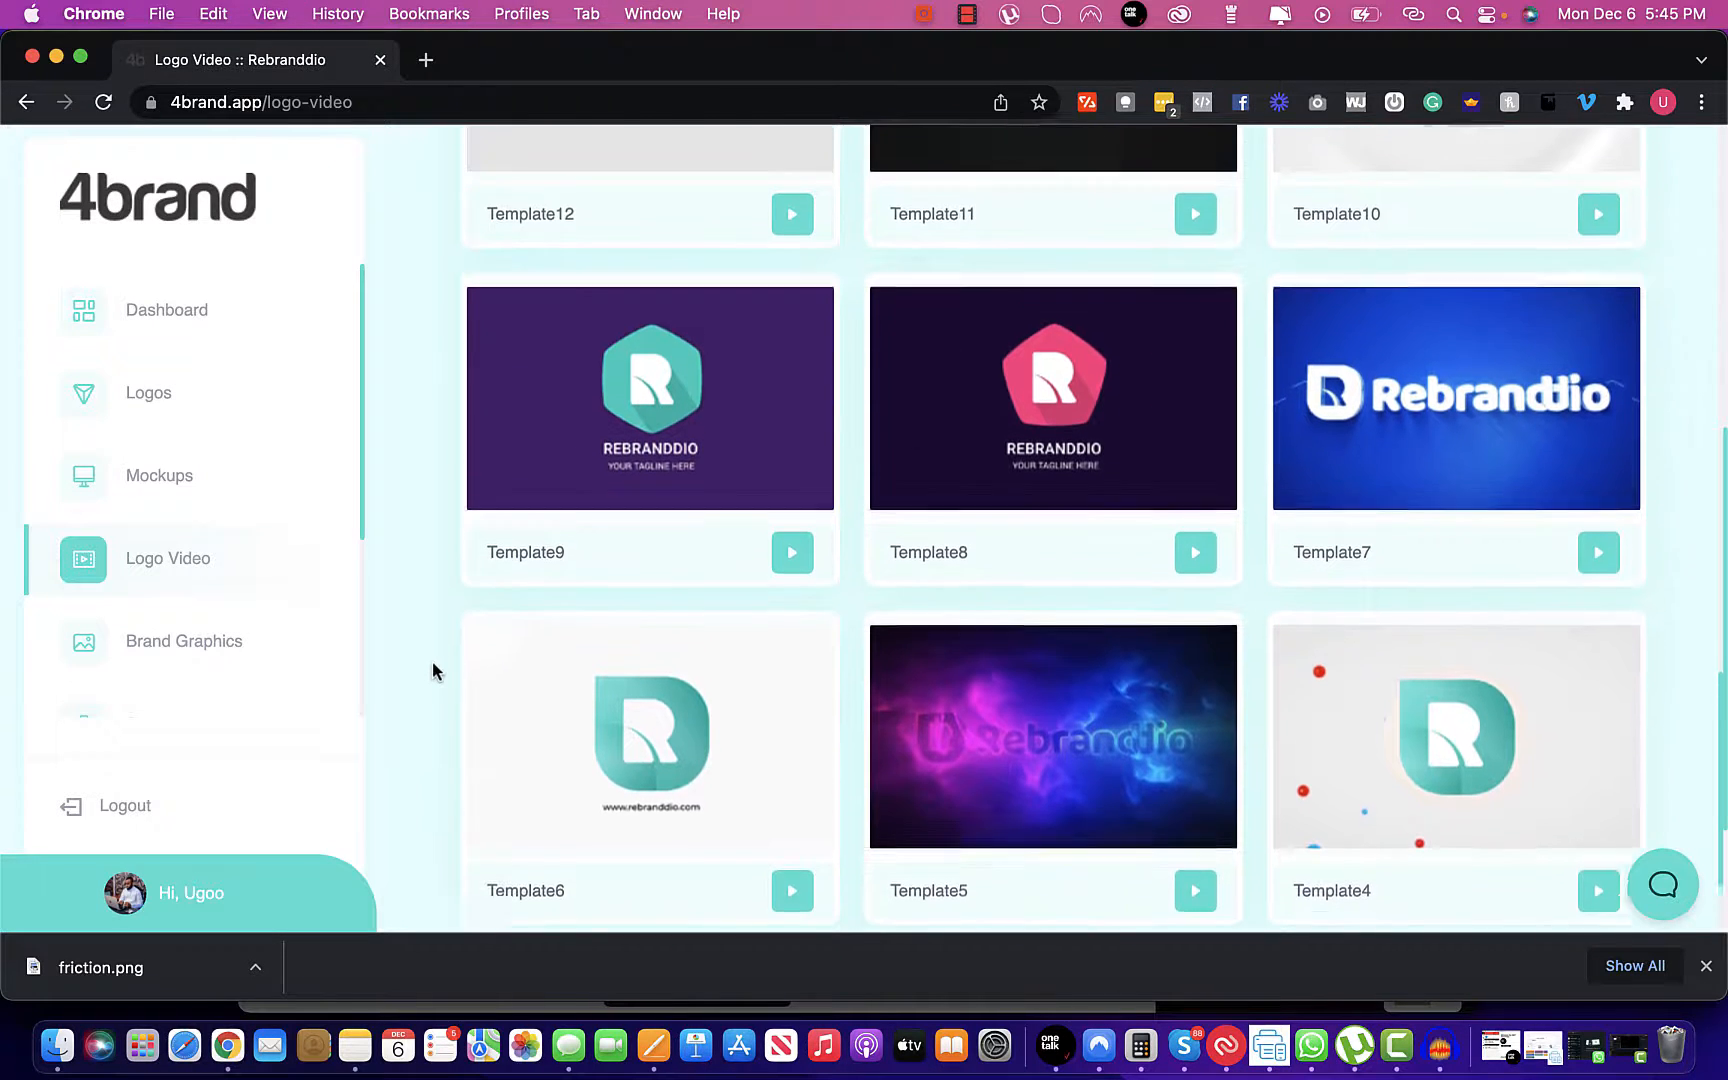
scroll(433, 670, "up", 1)
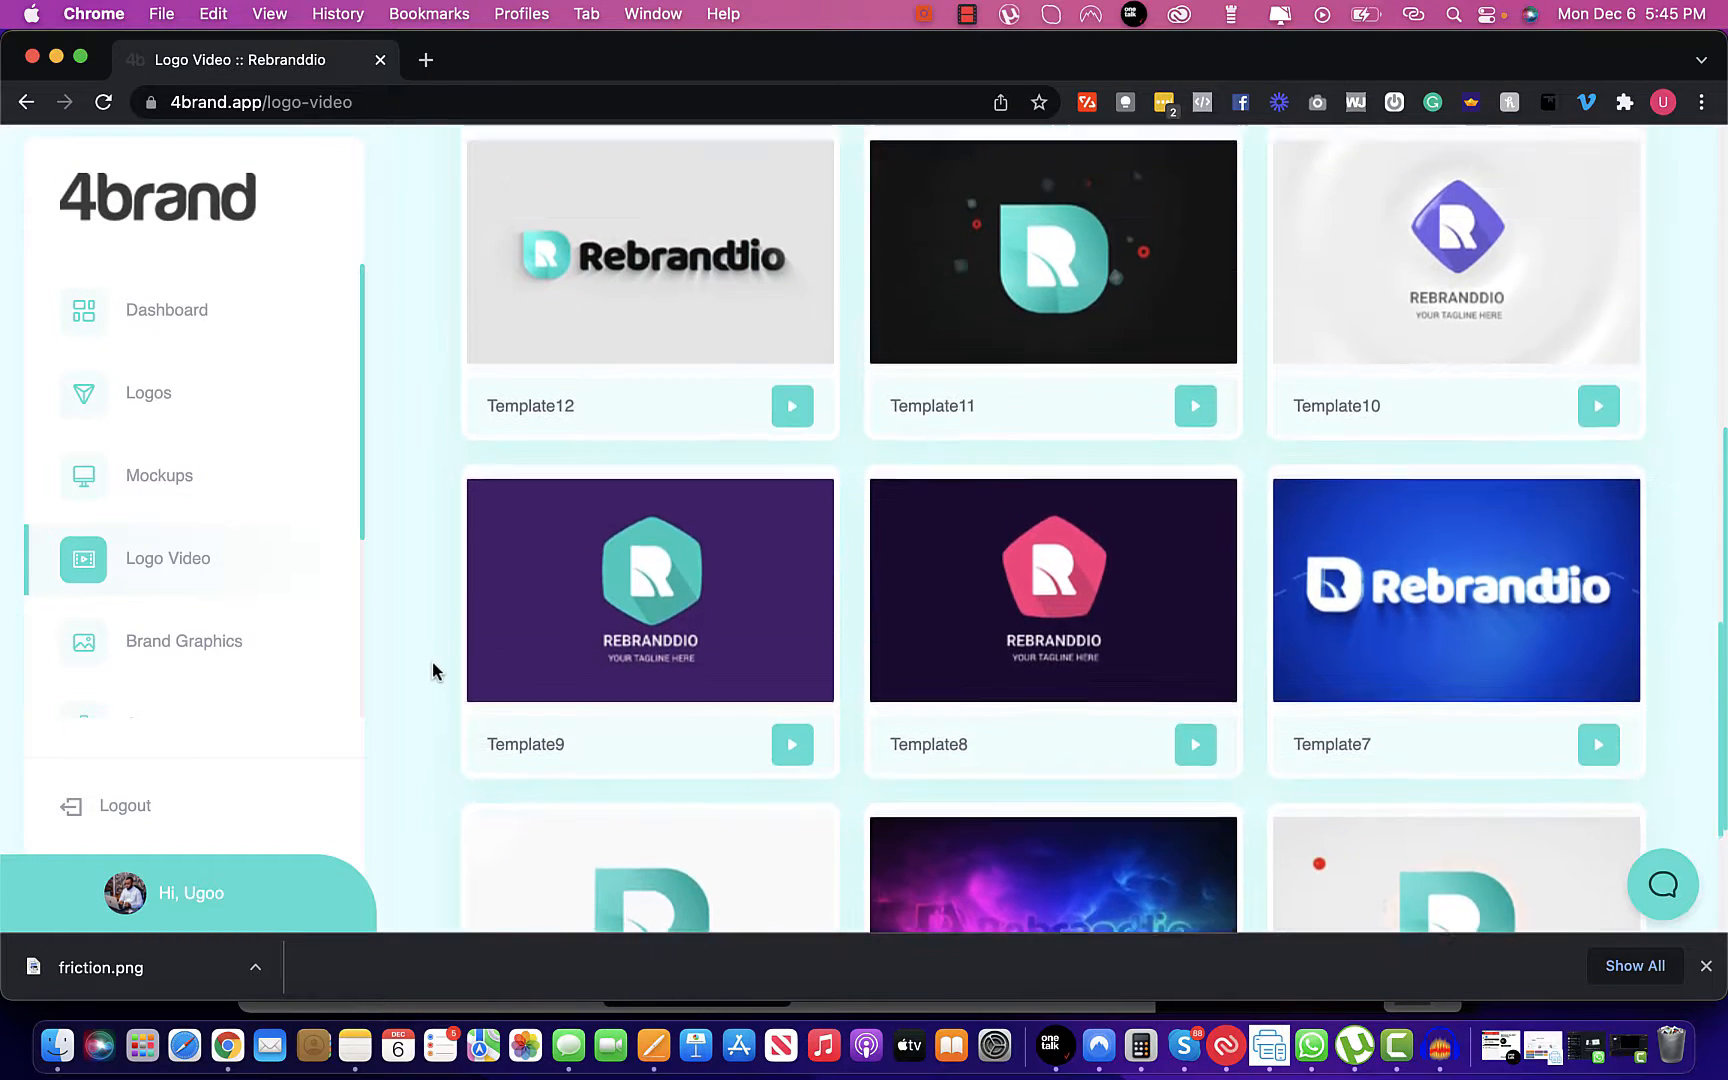
scroll(432, 664, "up", 3)
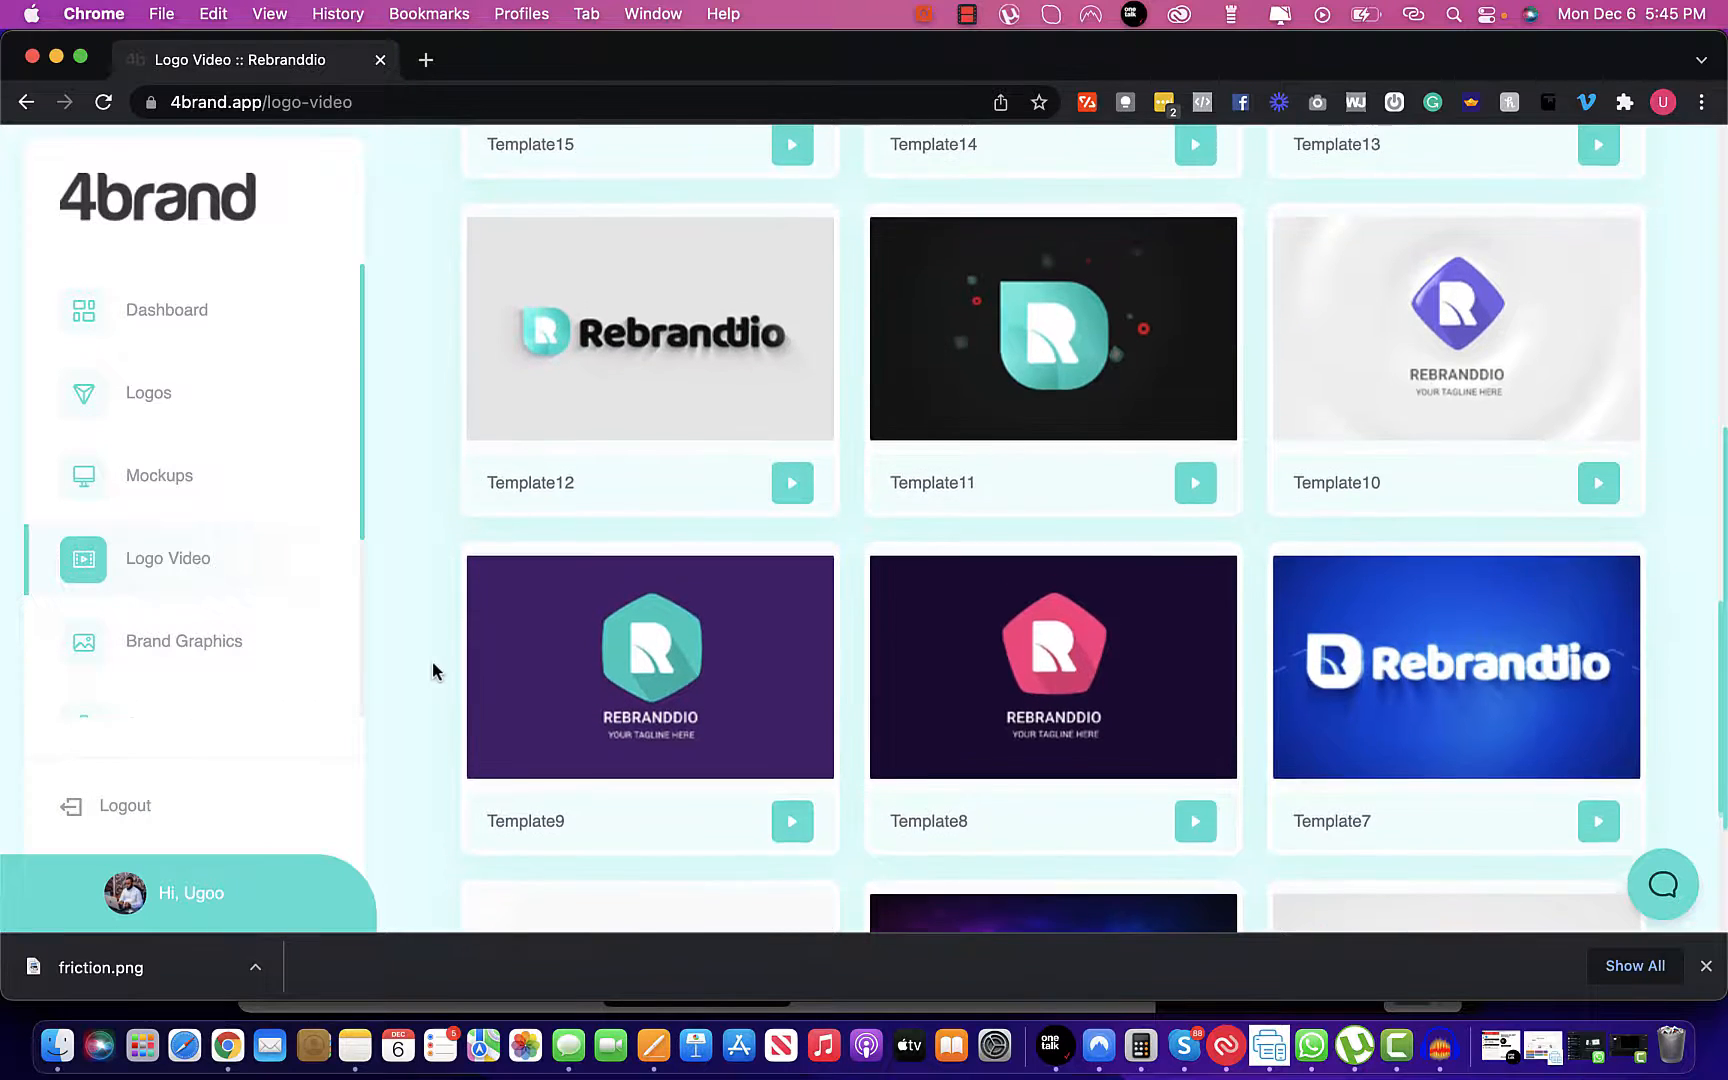
scroll(432, 662, "up", 1)
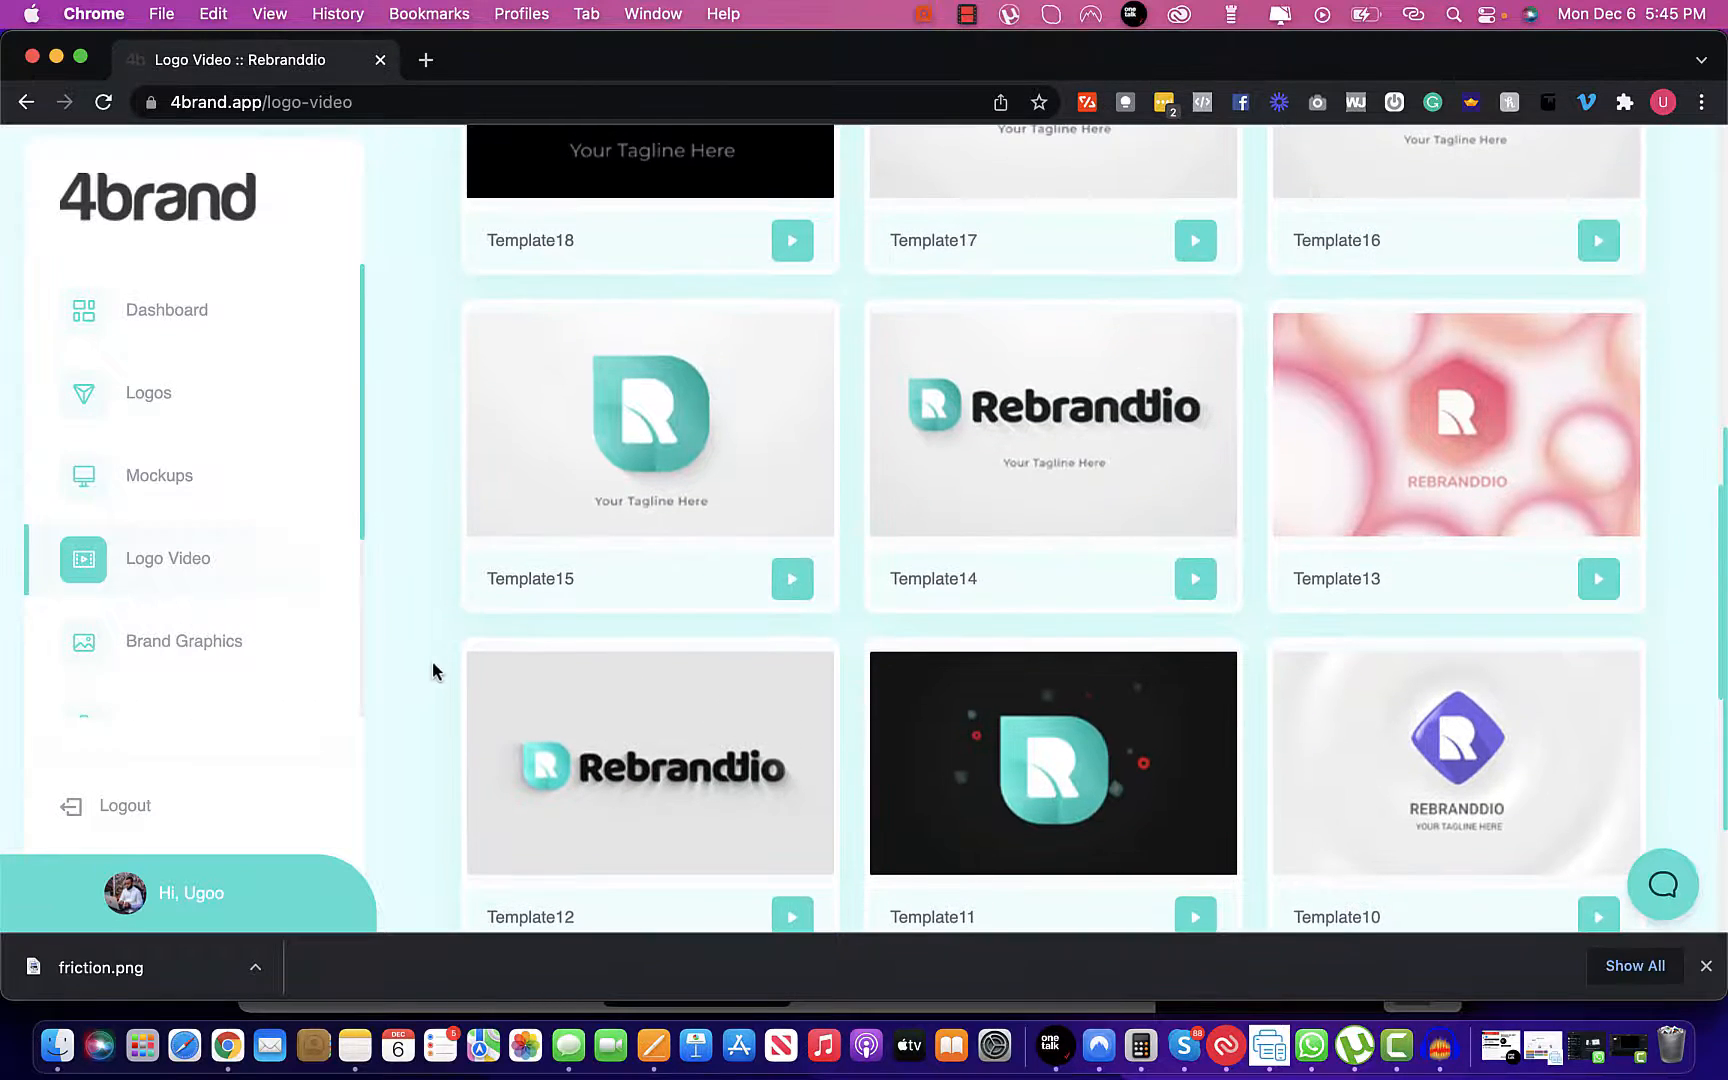
scroll(528, 640, "down", 2)
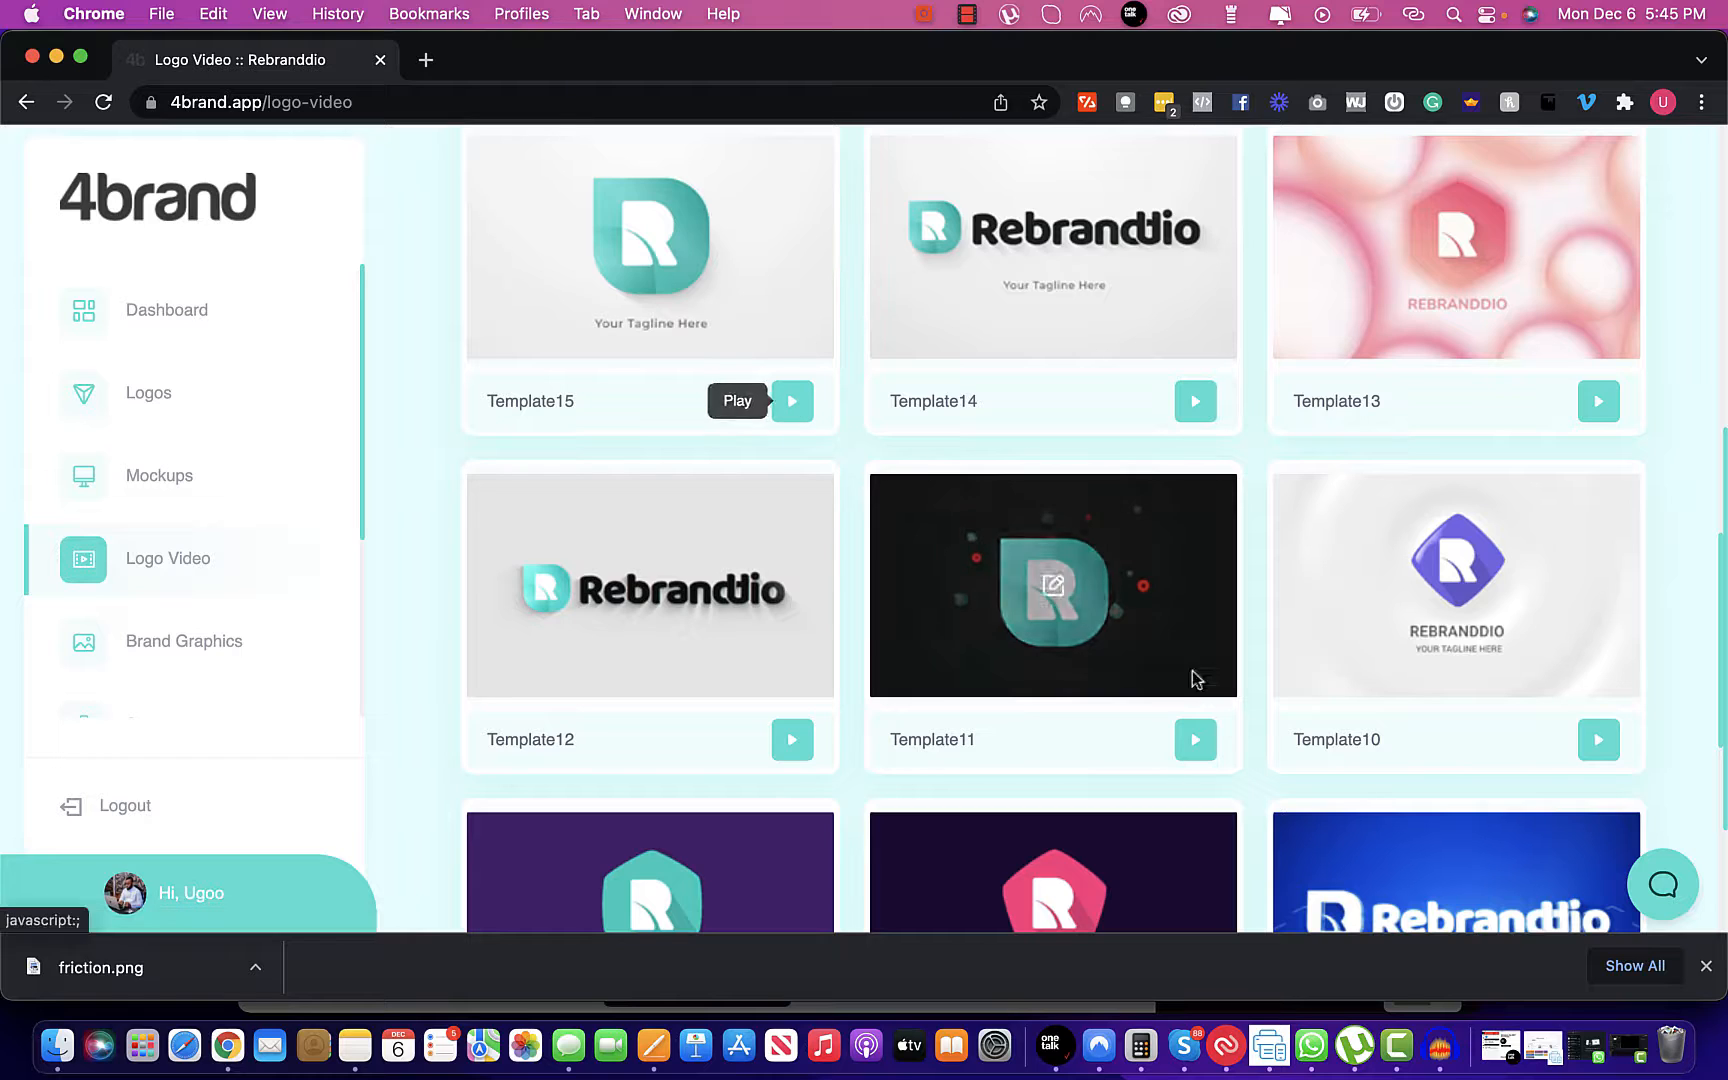
Preview the Template11 animation, then choose that template for the logo video
left_click(1198, 747)
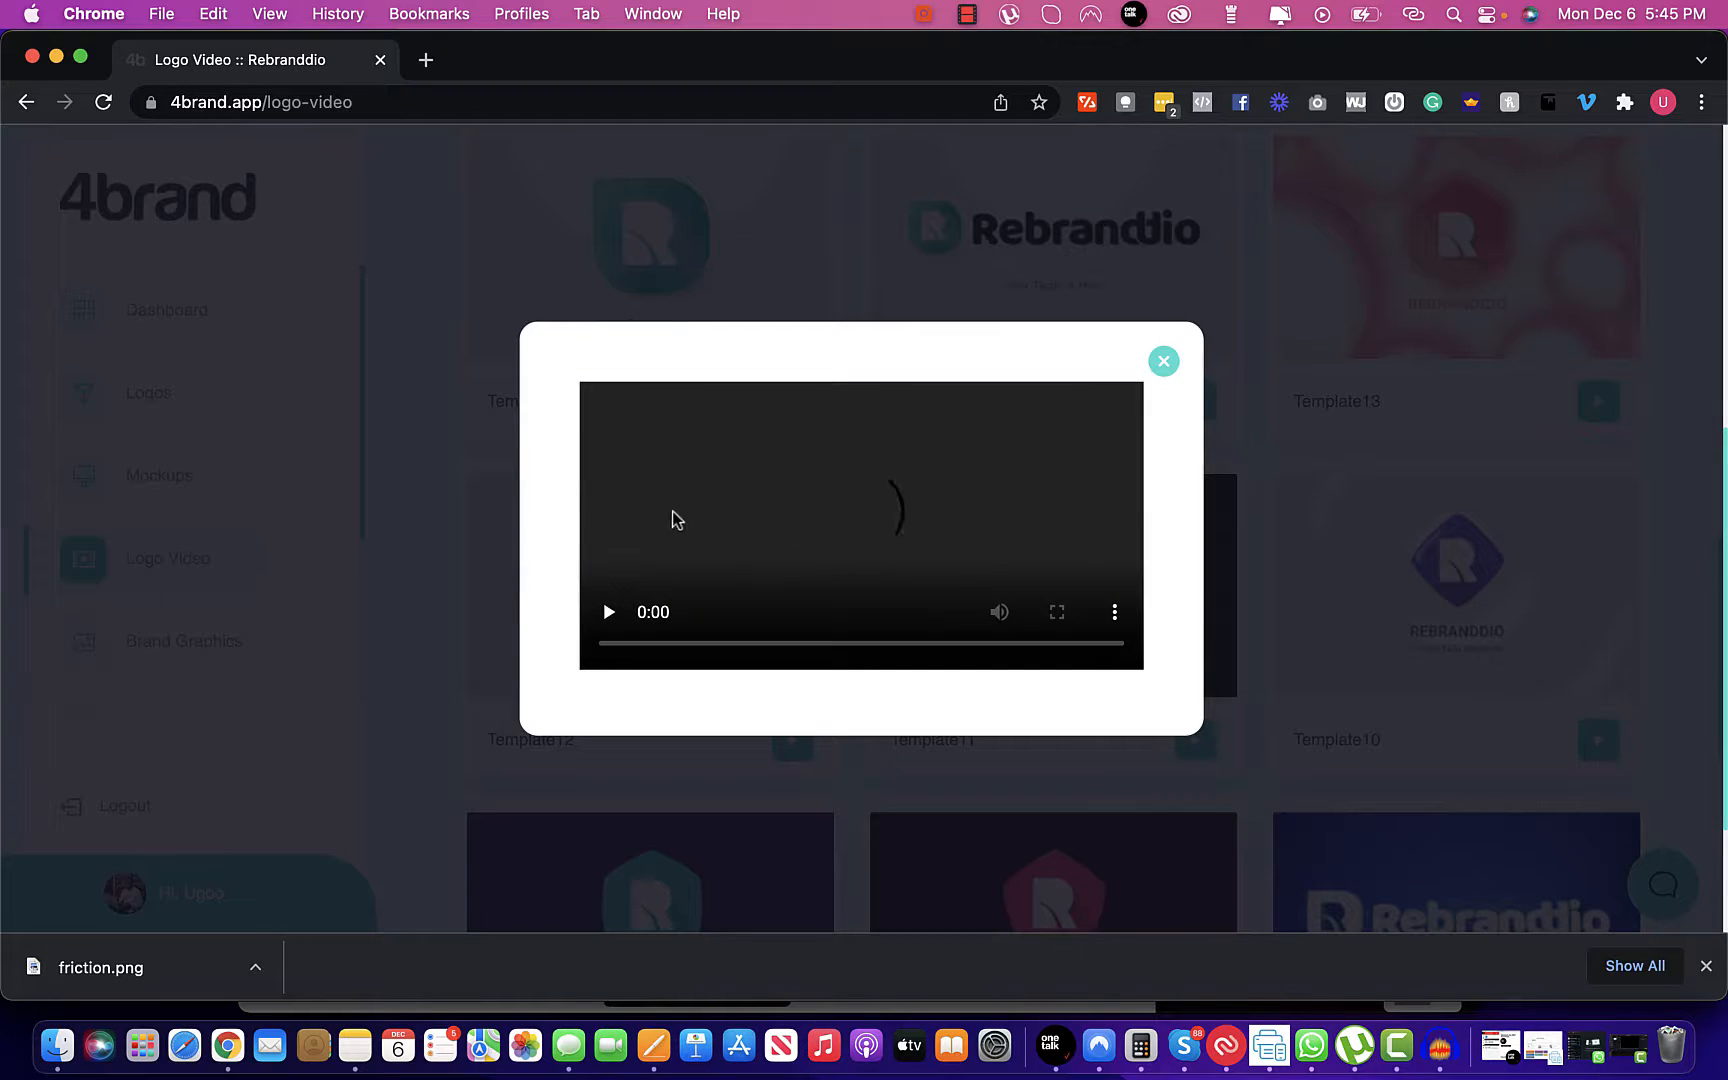
left_click(606, 622)
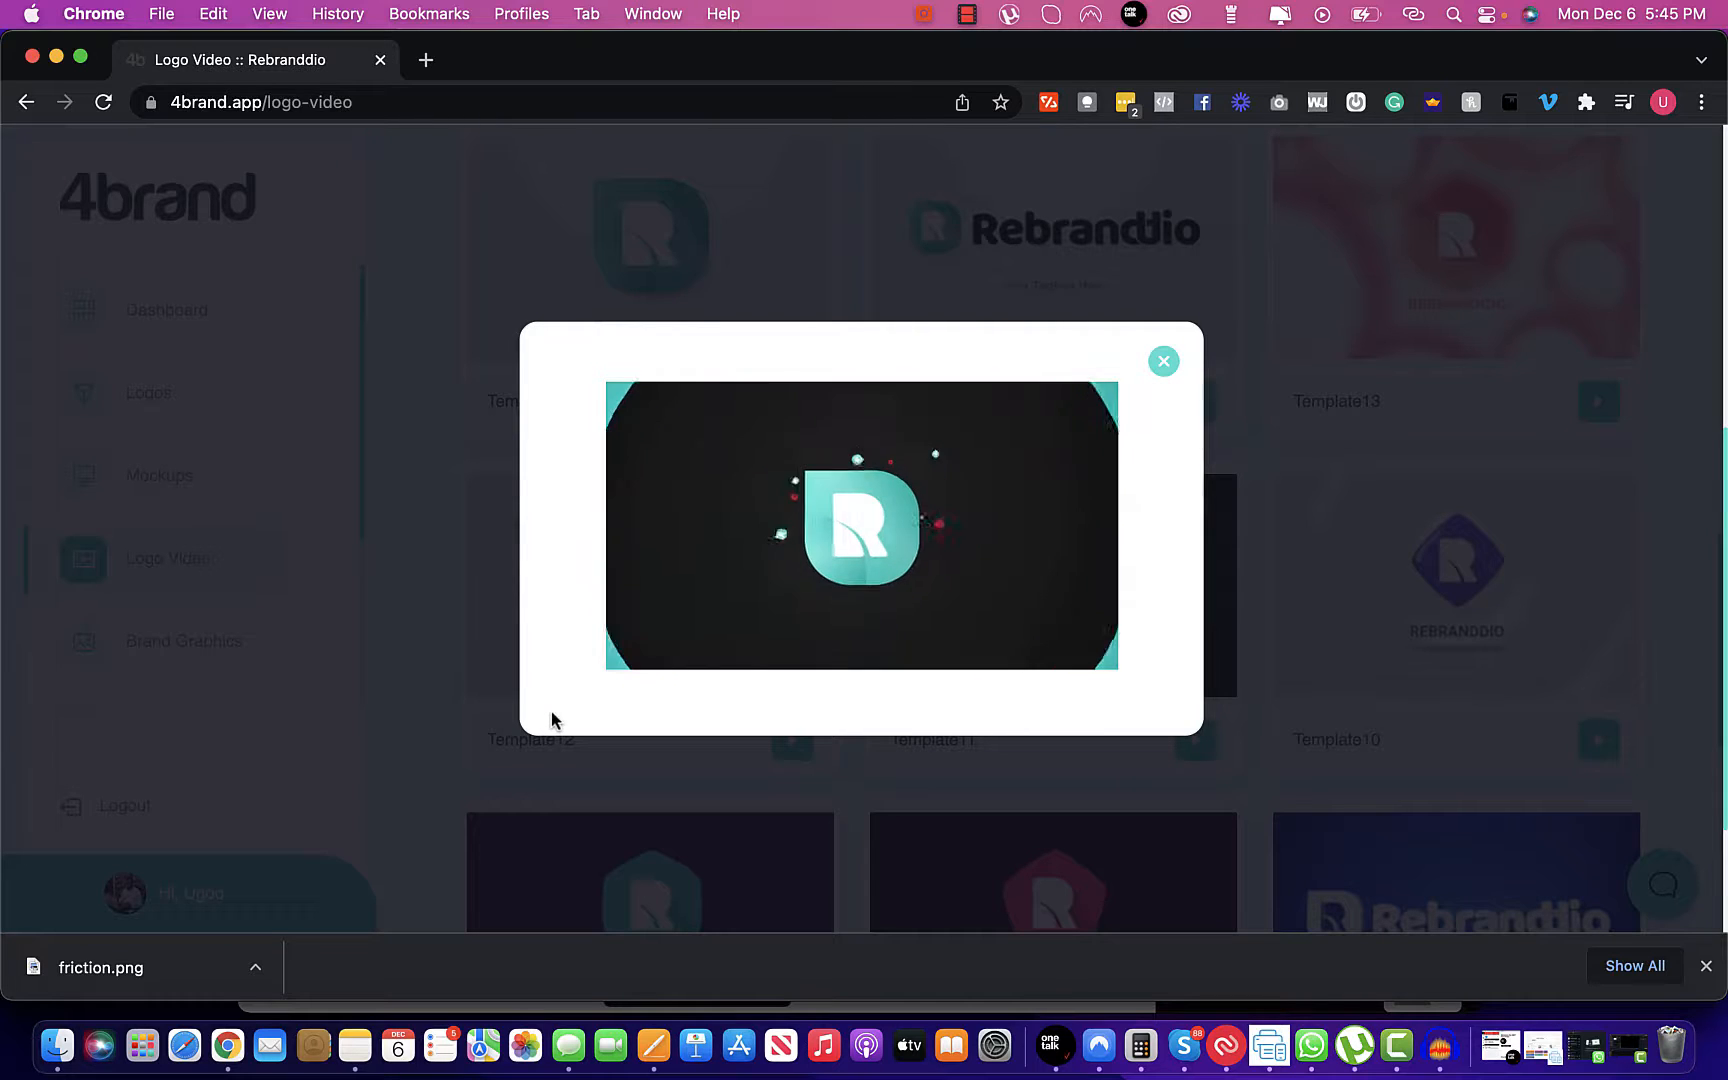
left_click(1163, 362)
left_click(1054, 590)
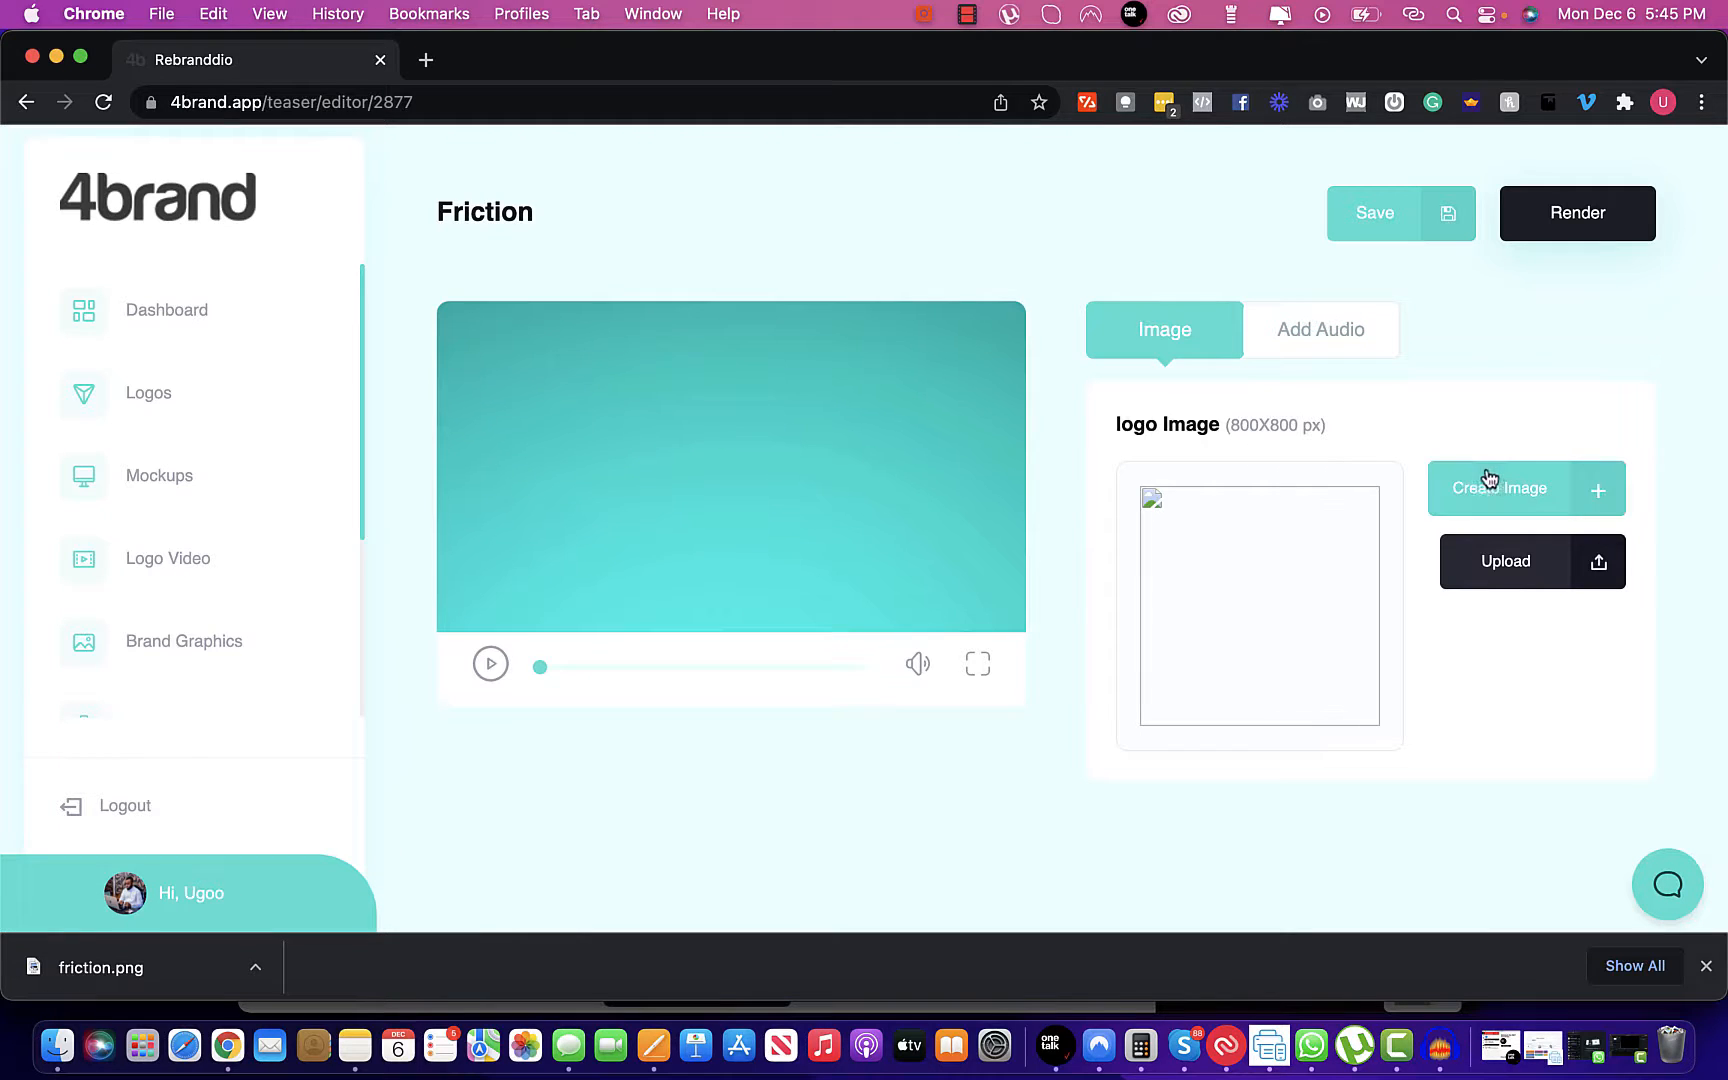
Crop the blue P logo from the uploaded images for the logo image, and take a brief look at the image editor
left_click(1505, 562)
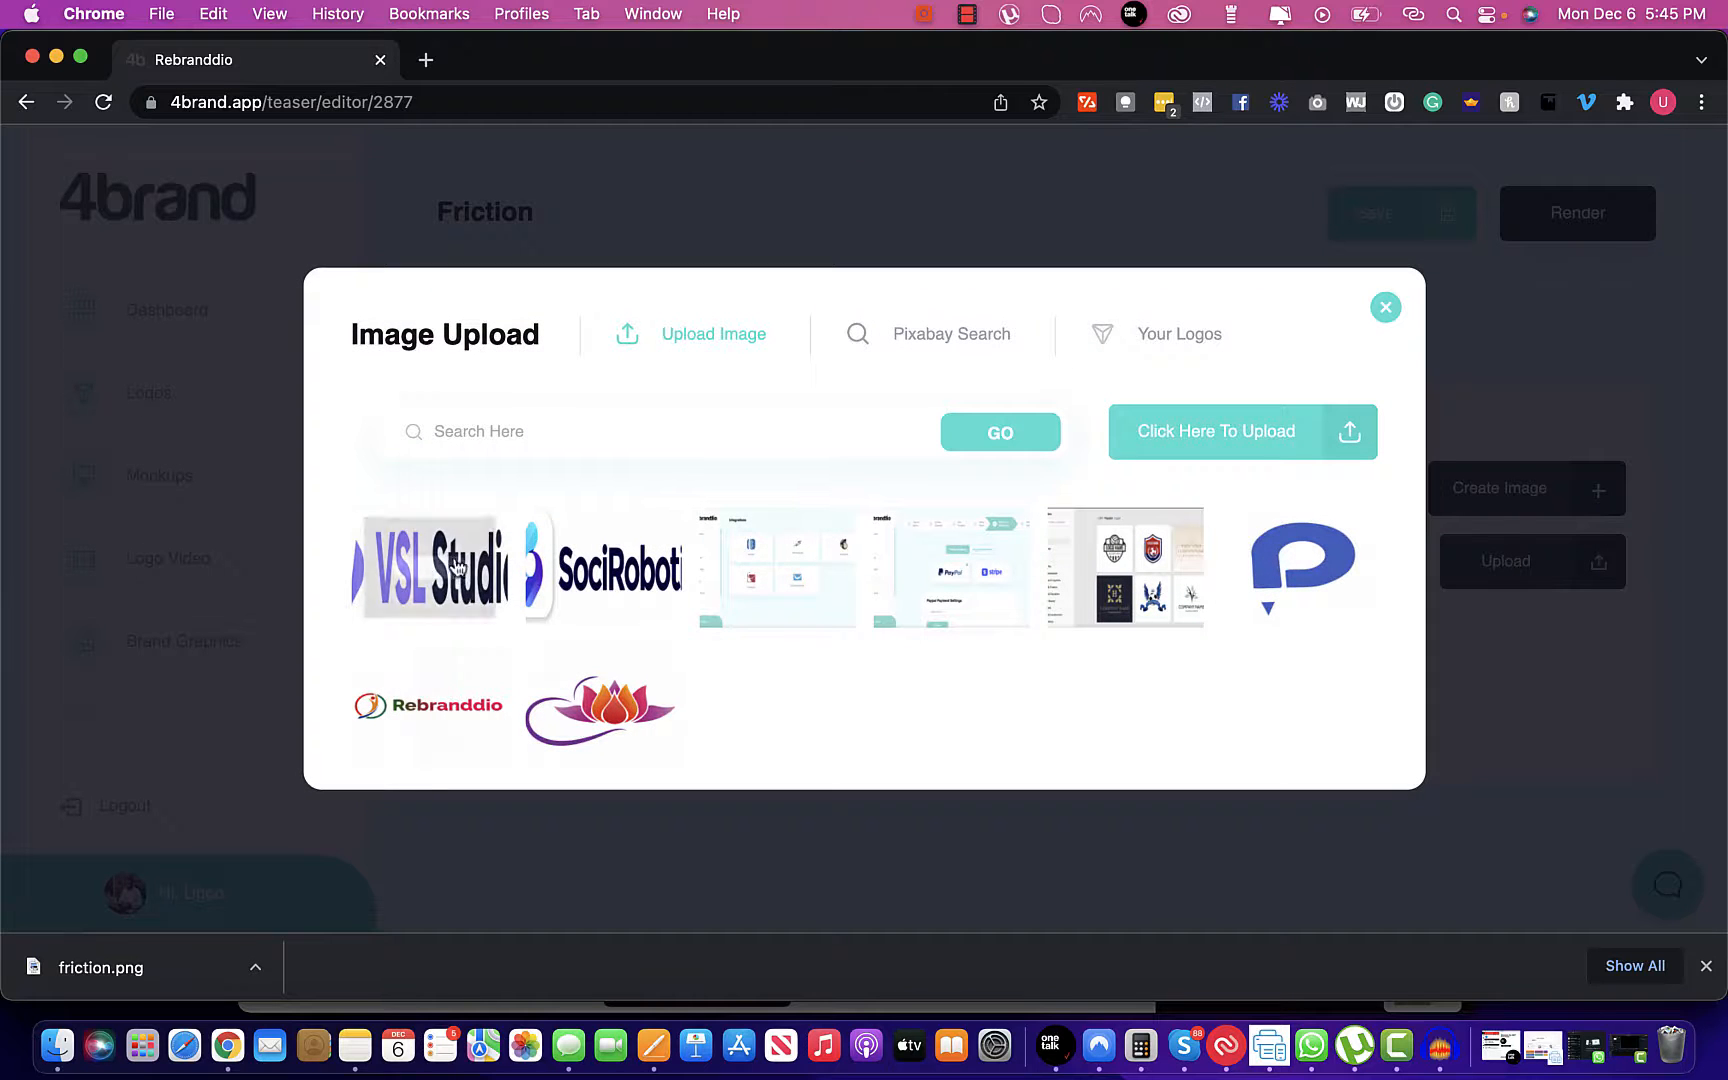
left_click(1318, 566)
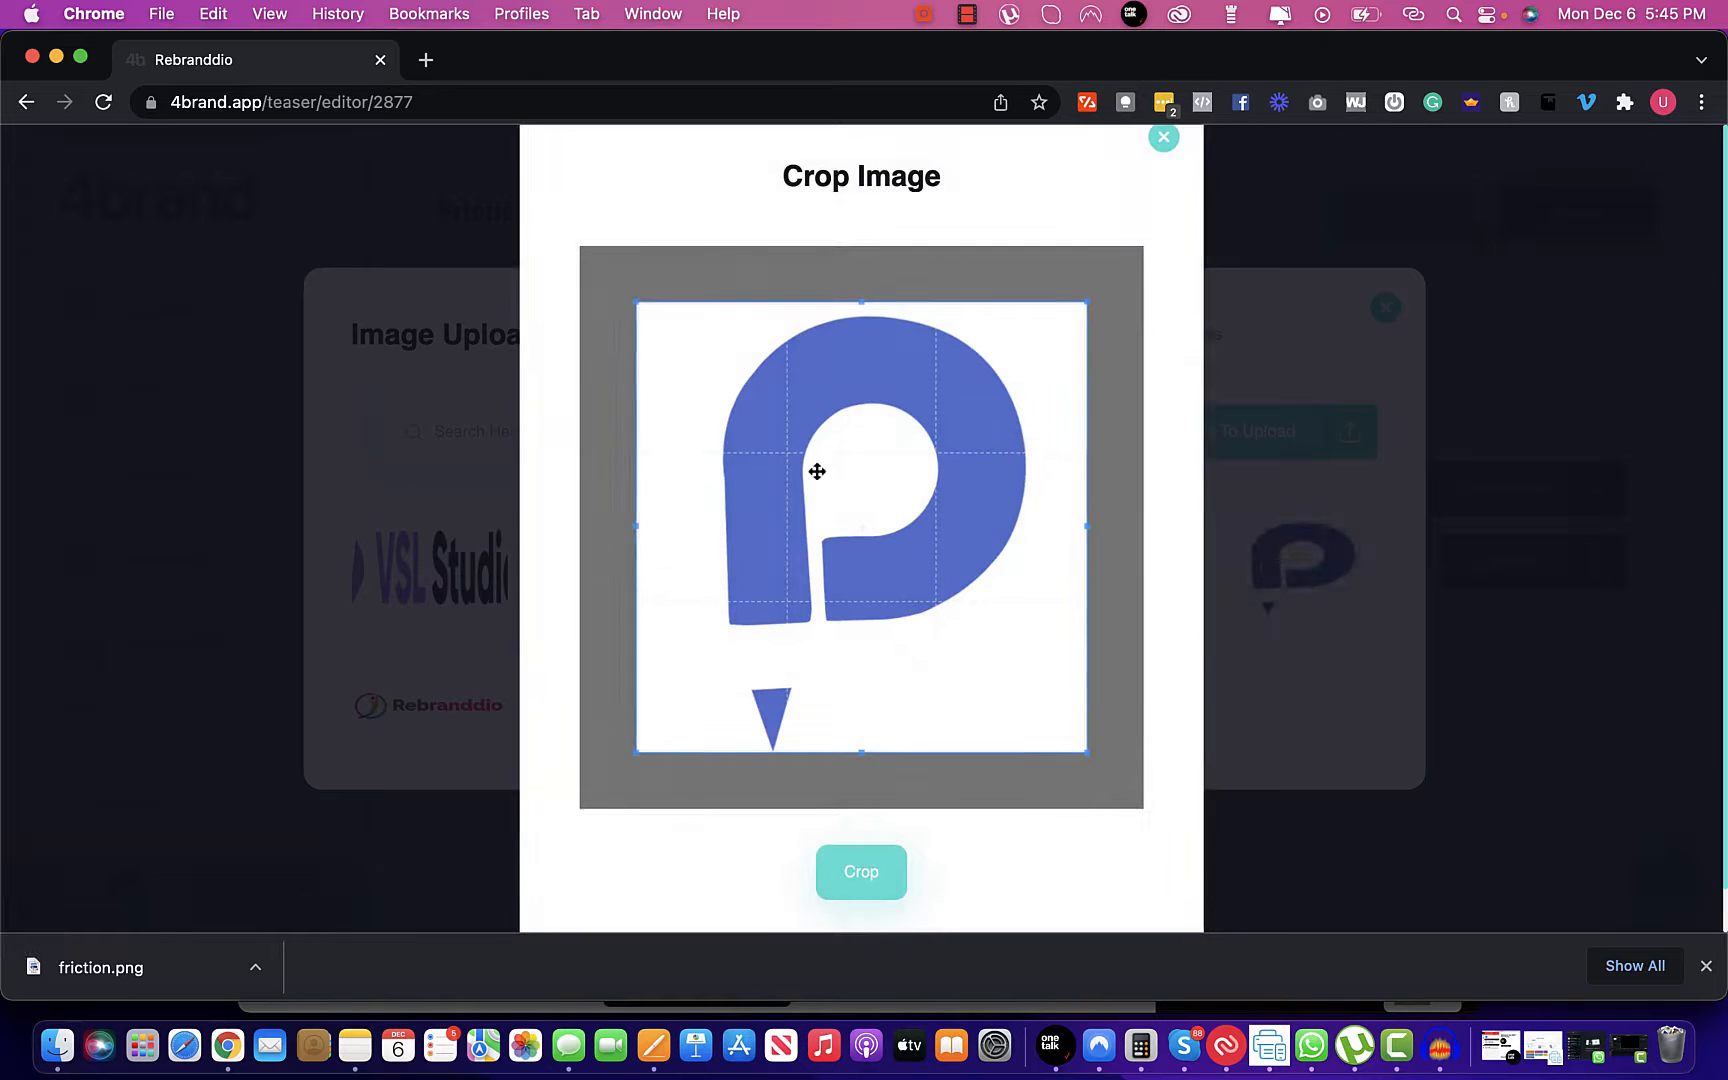
mouse_move(818, 470)
left_mouse_down()
mouse_move(838, 476)
mouse_move(810, 474)
left_mouse_up()
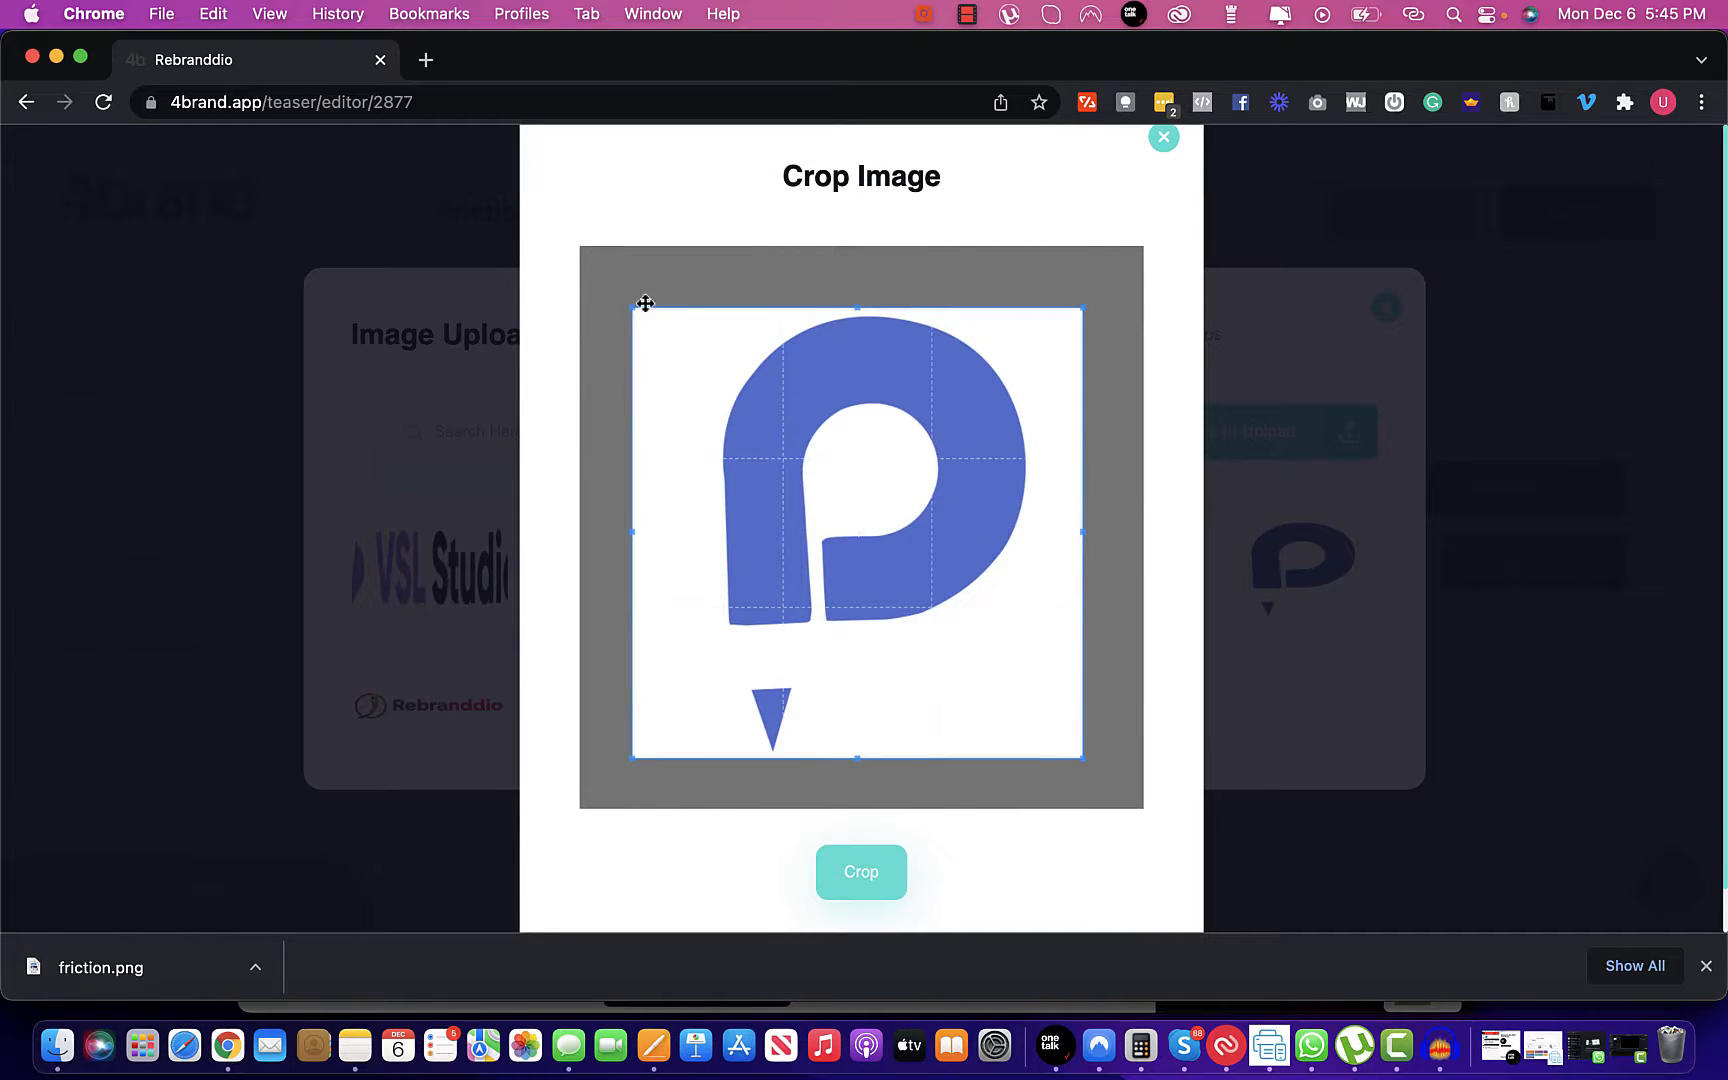
mouse_move(629, 308)
left_mouse_down()
mouse_move(605, 293)
mouse_move(631, 310)
left_mouse_up()
left_click(862, 890)
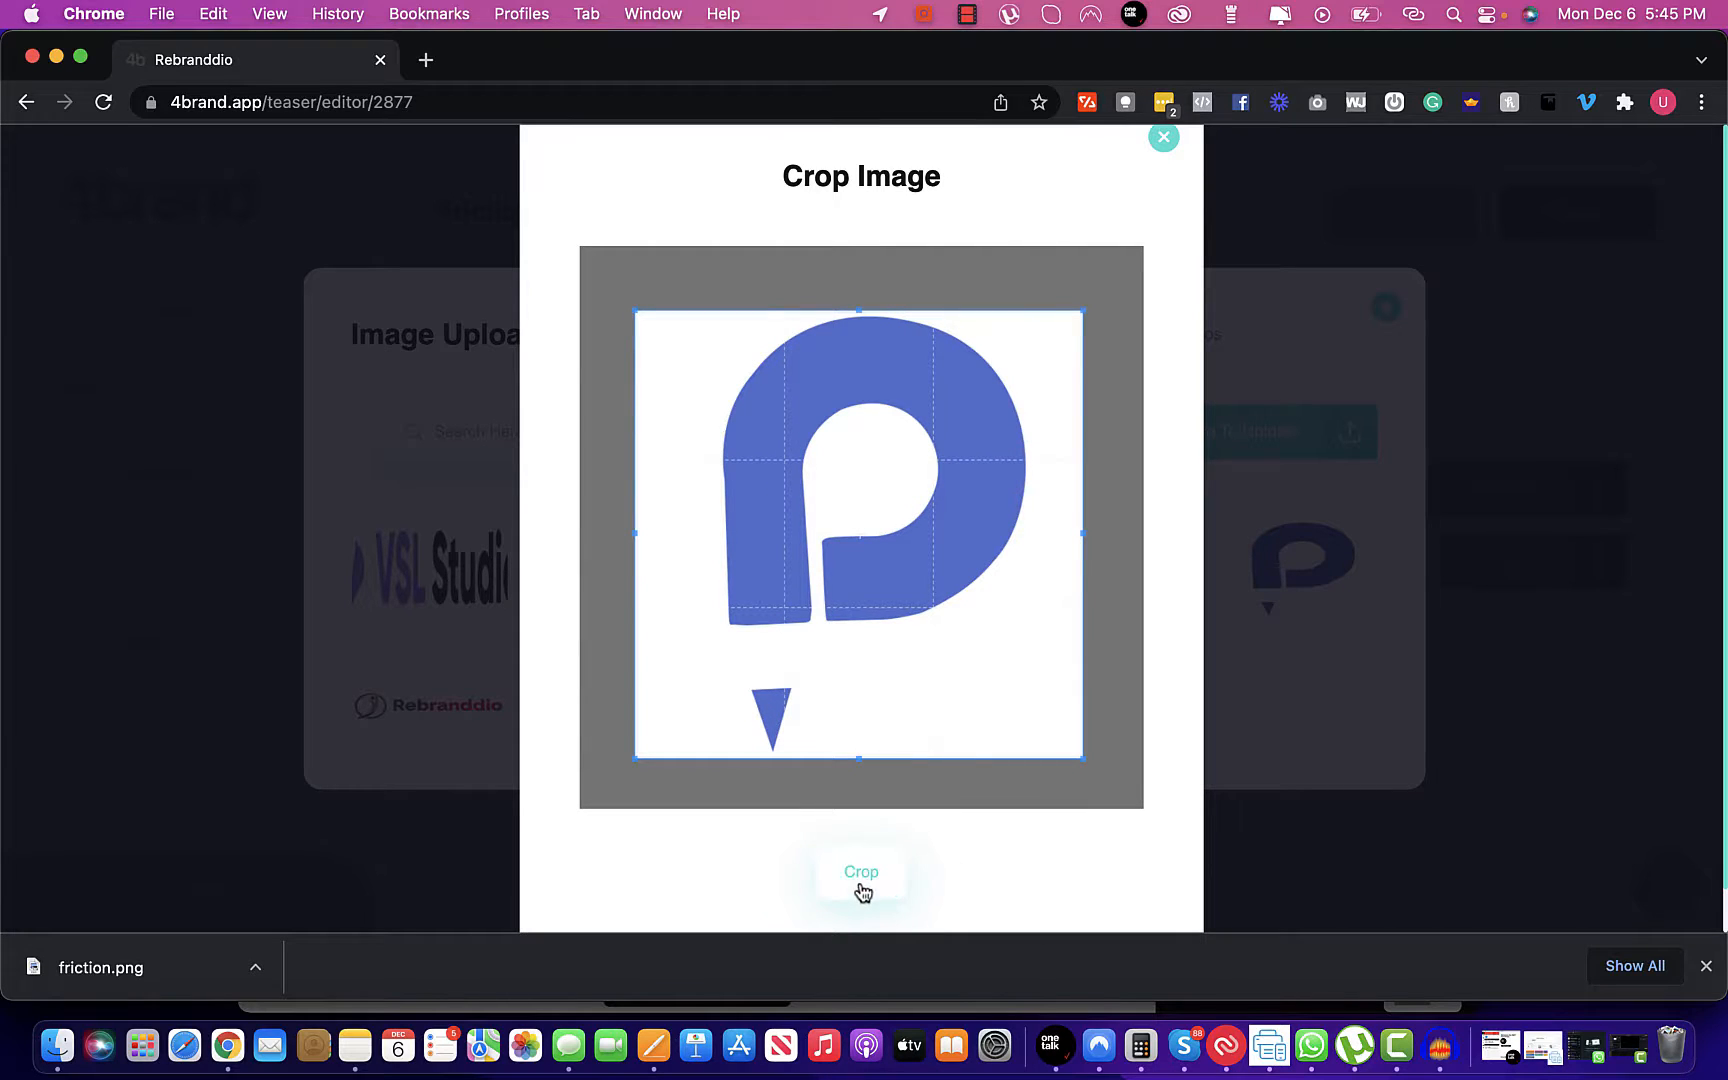
left_click(1164, 138)
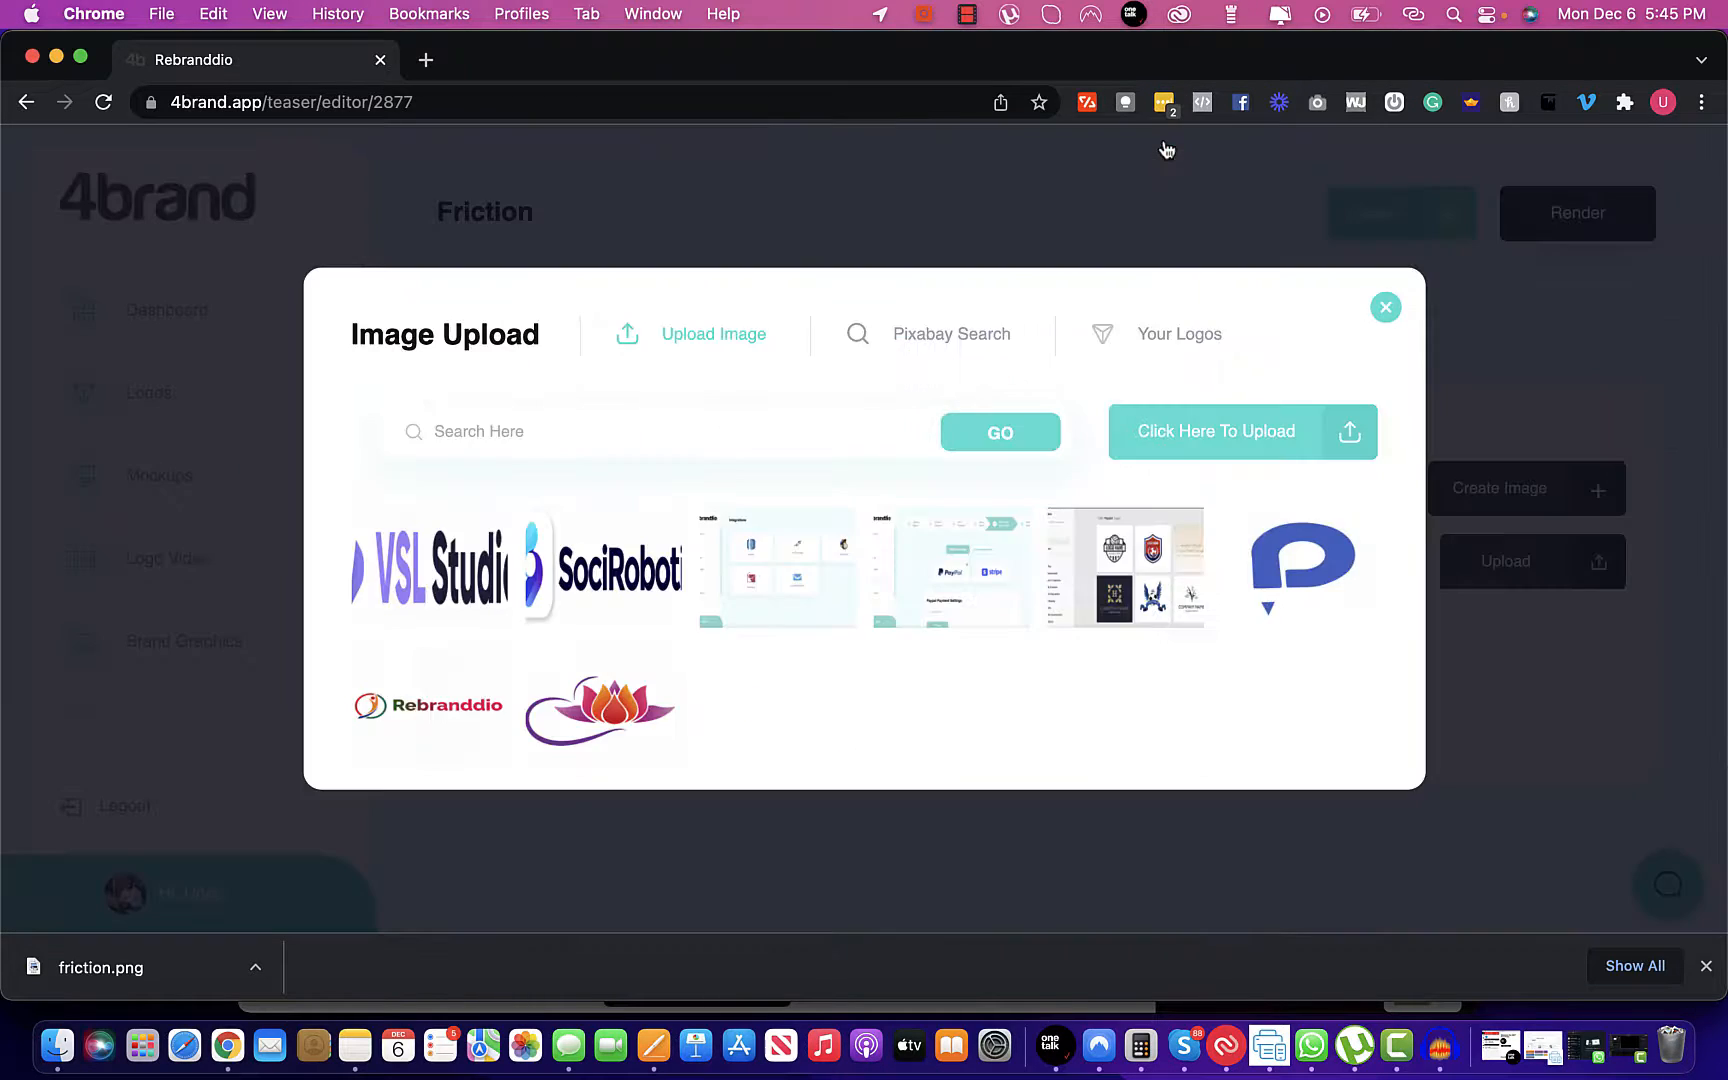
left_click(1386, 310)
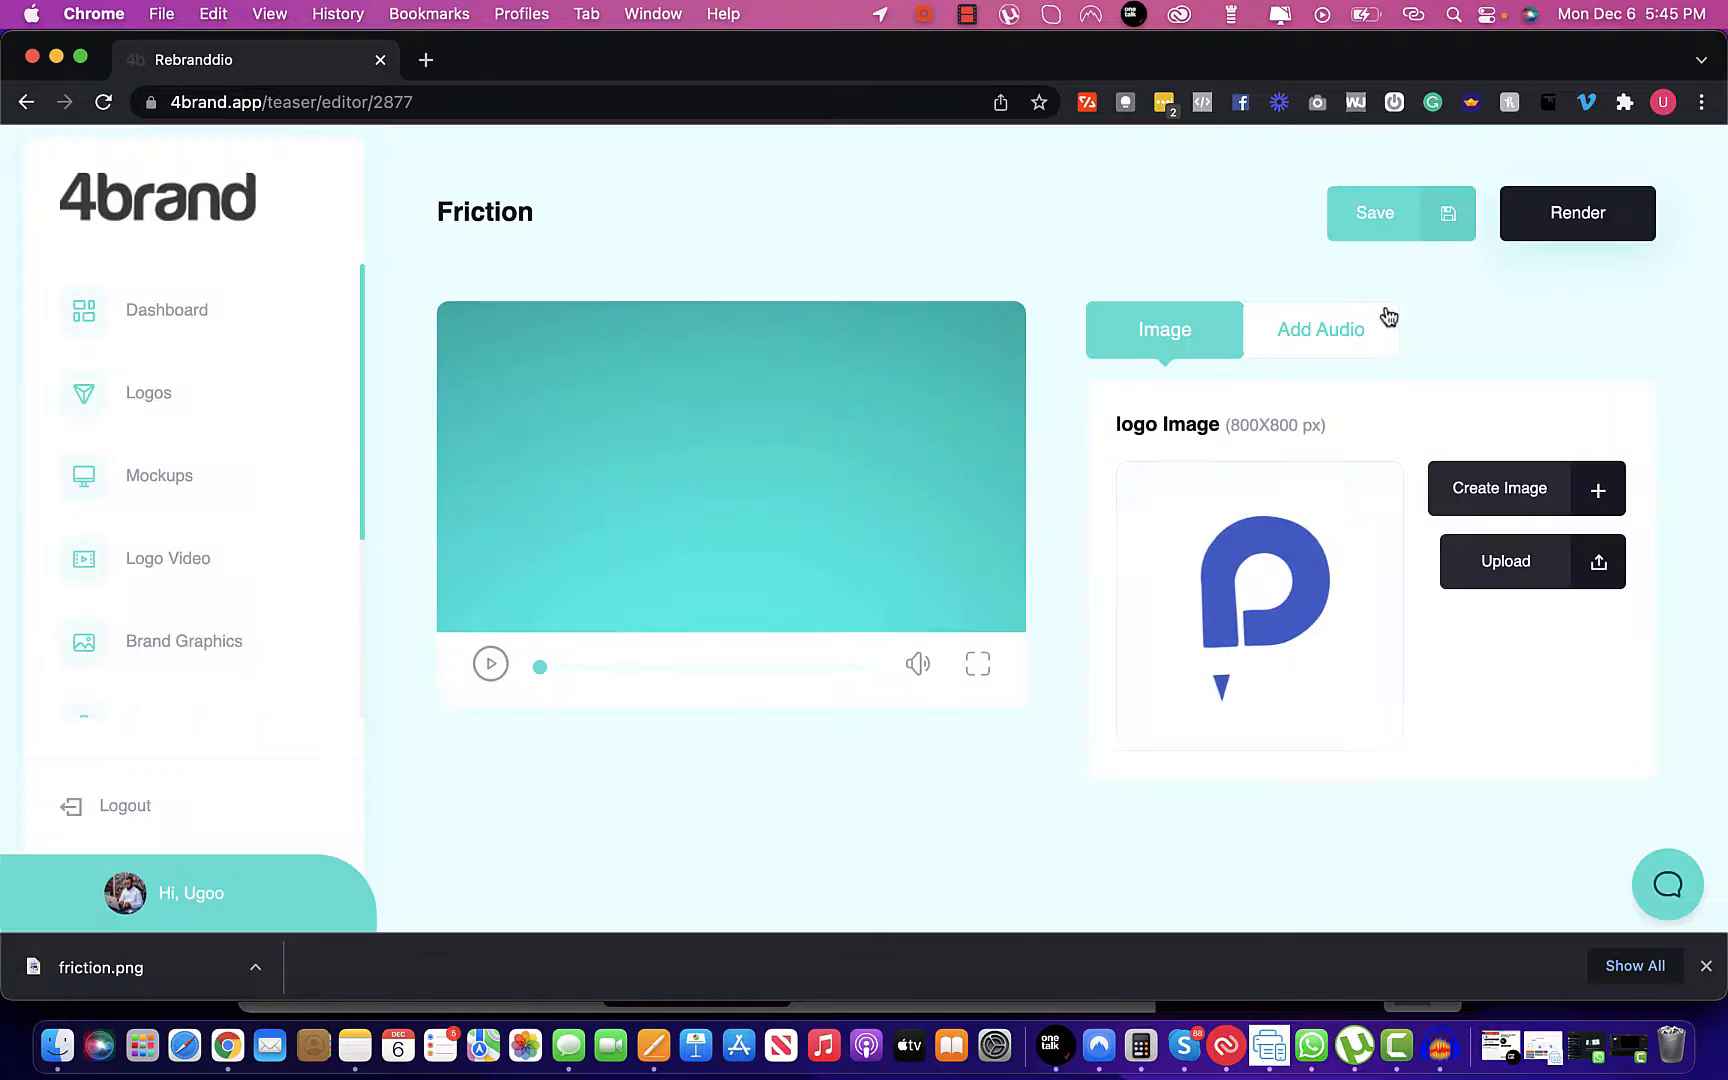
left_click(1488, 497)
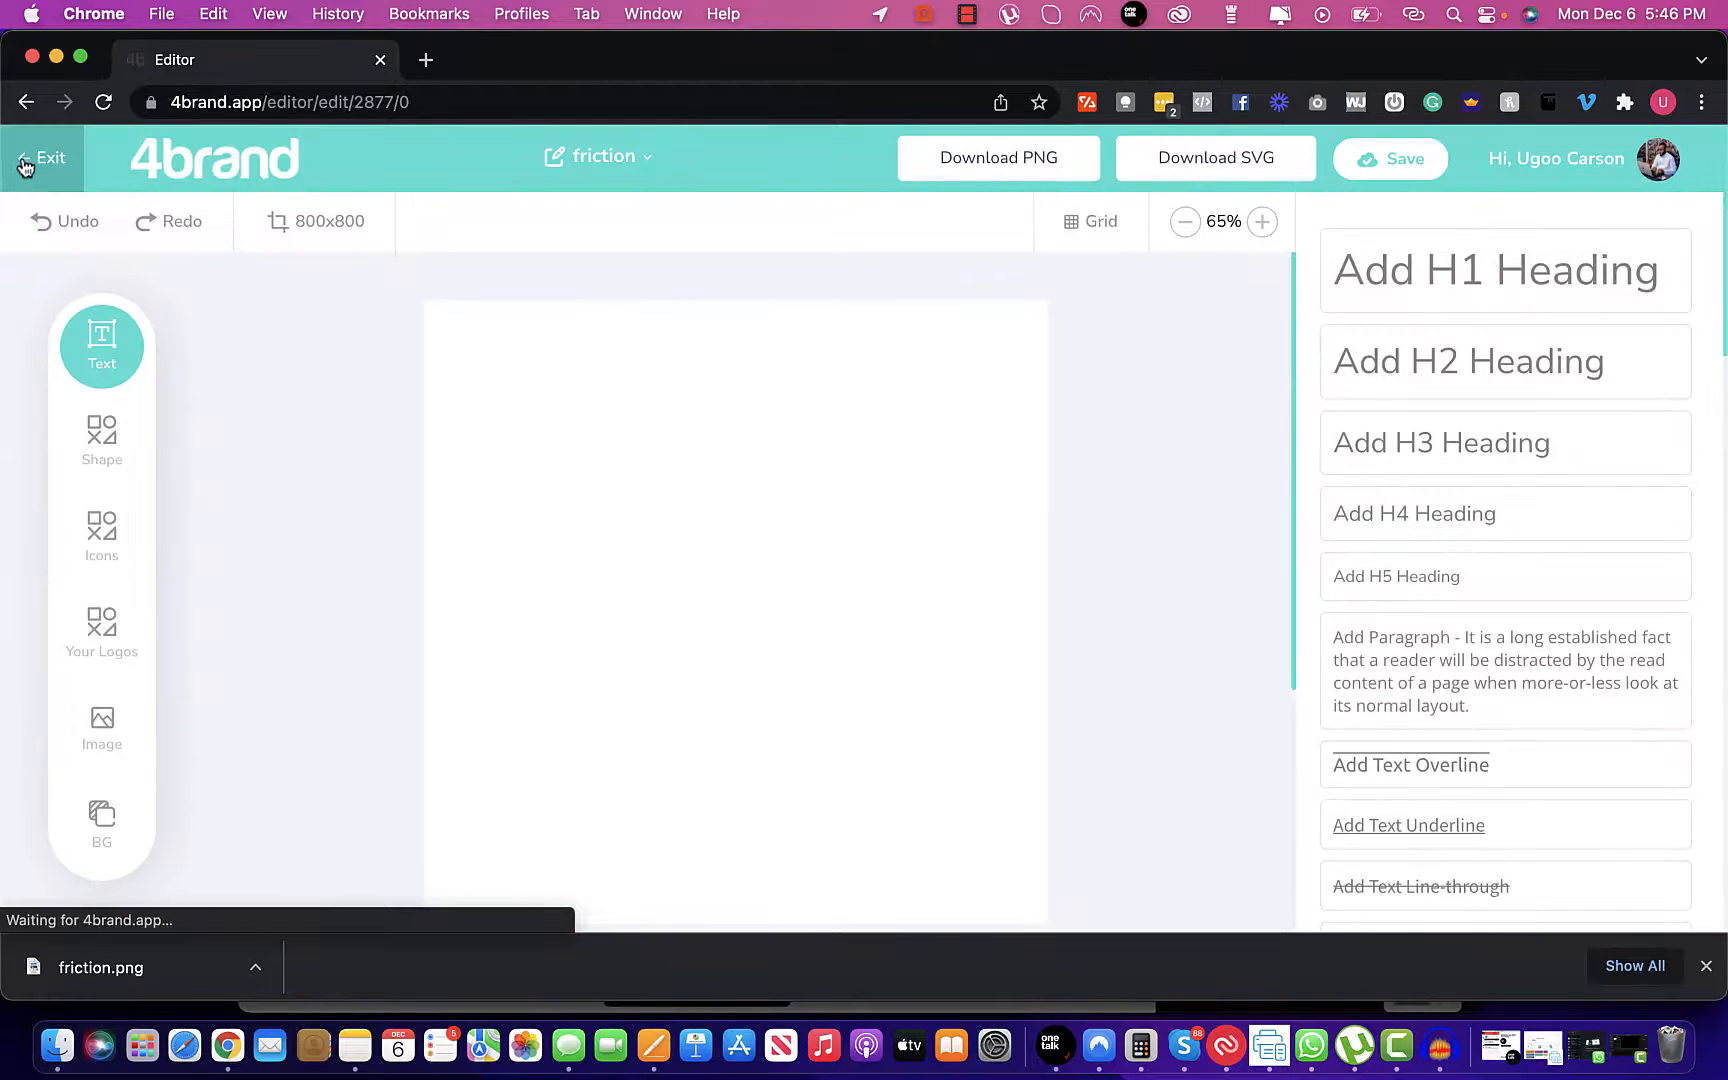
left_click(25, 160)
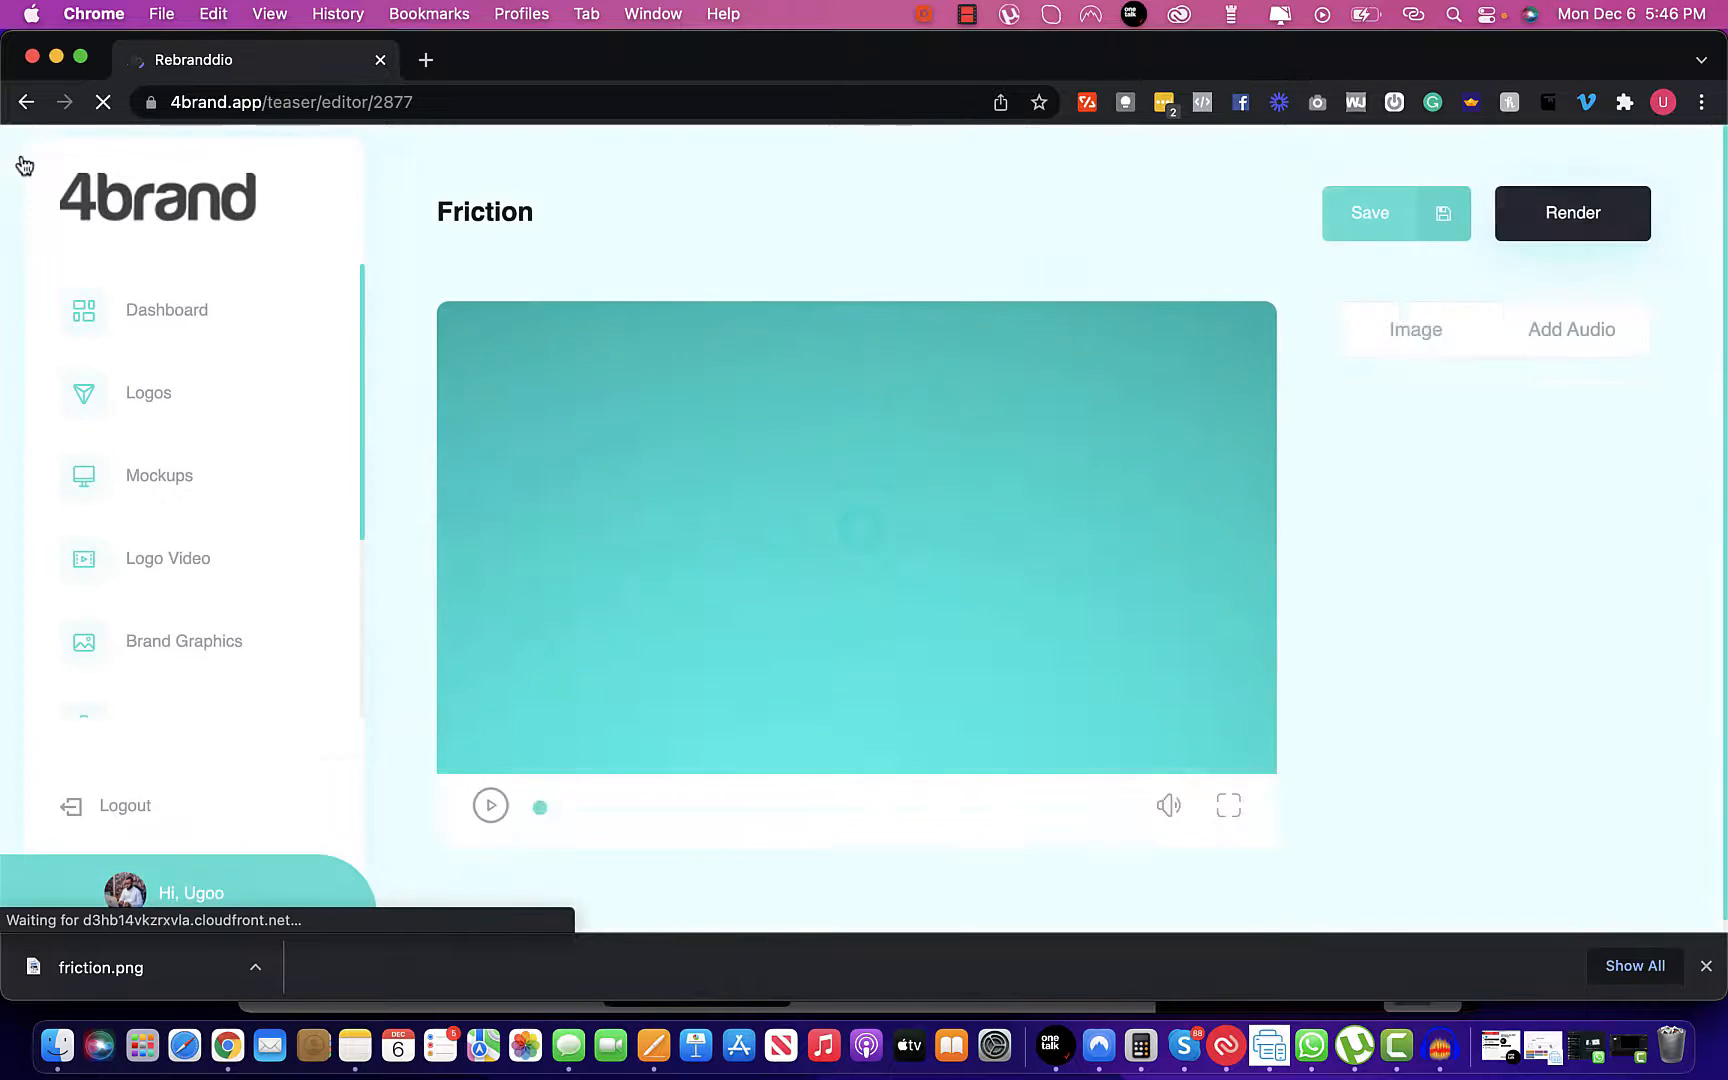
Set the saved Friction logo as the logo image, enlarging the crop to full image height so it includes the whole wordmark and tagline
left_click(1500, 575)
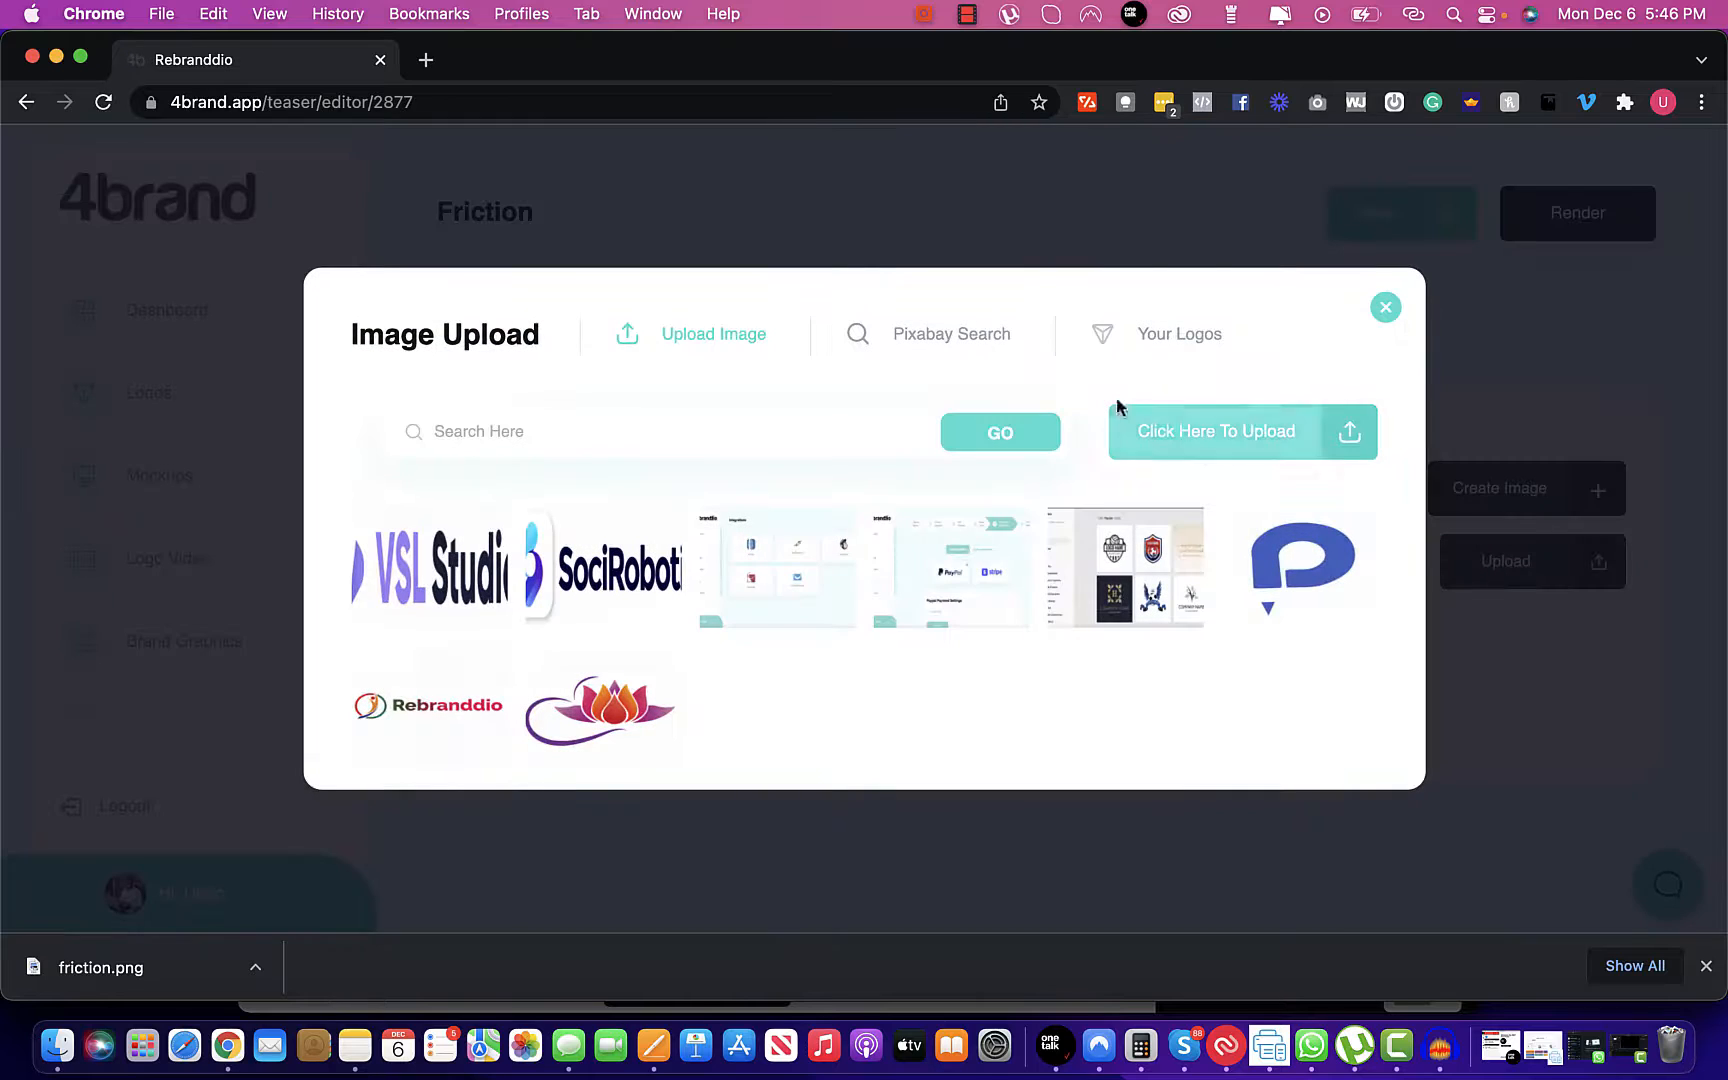
left_click(1157, 340)
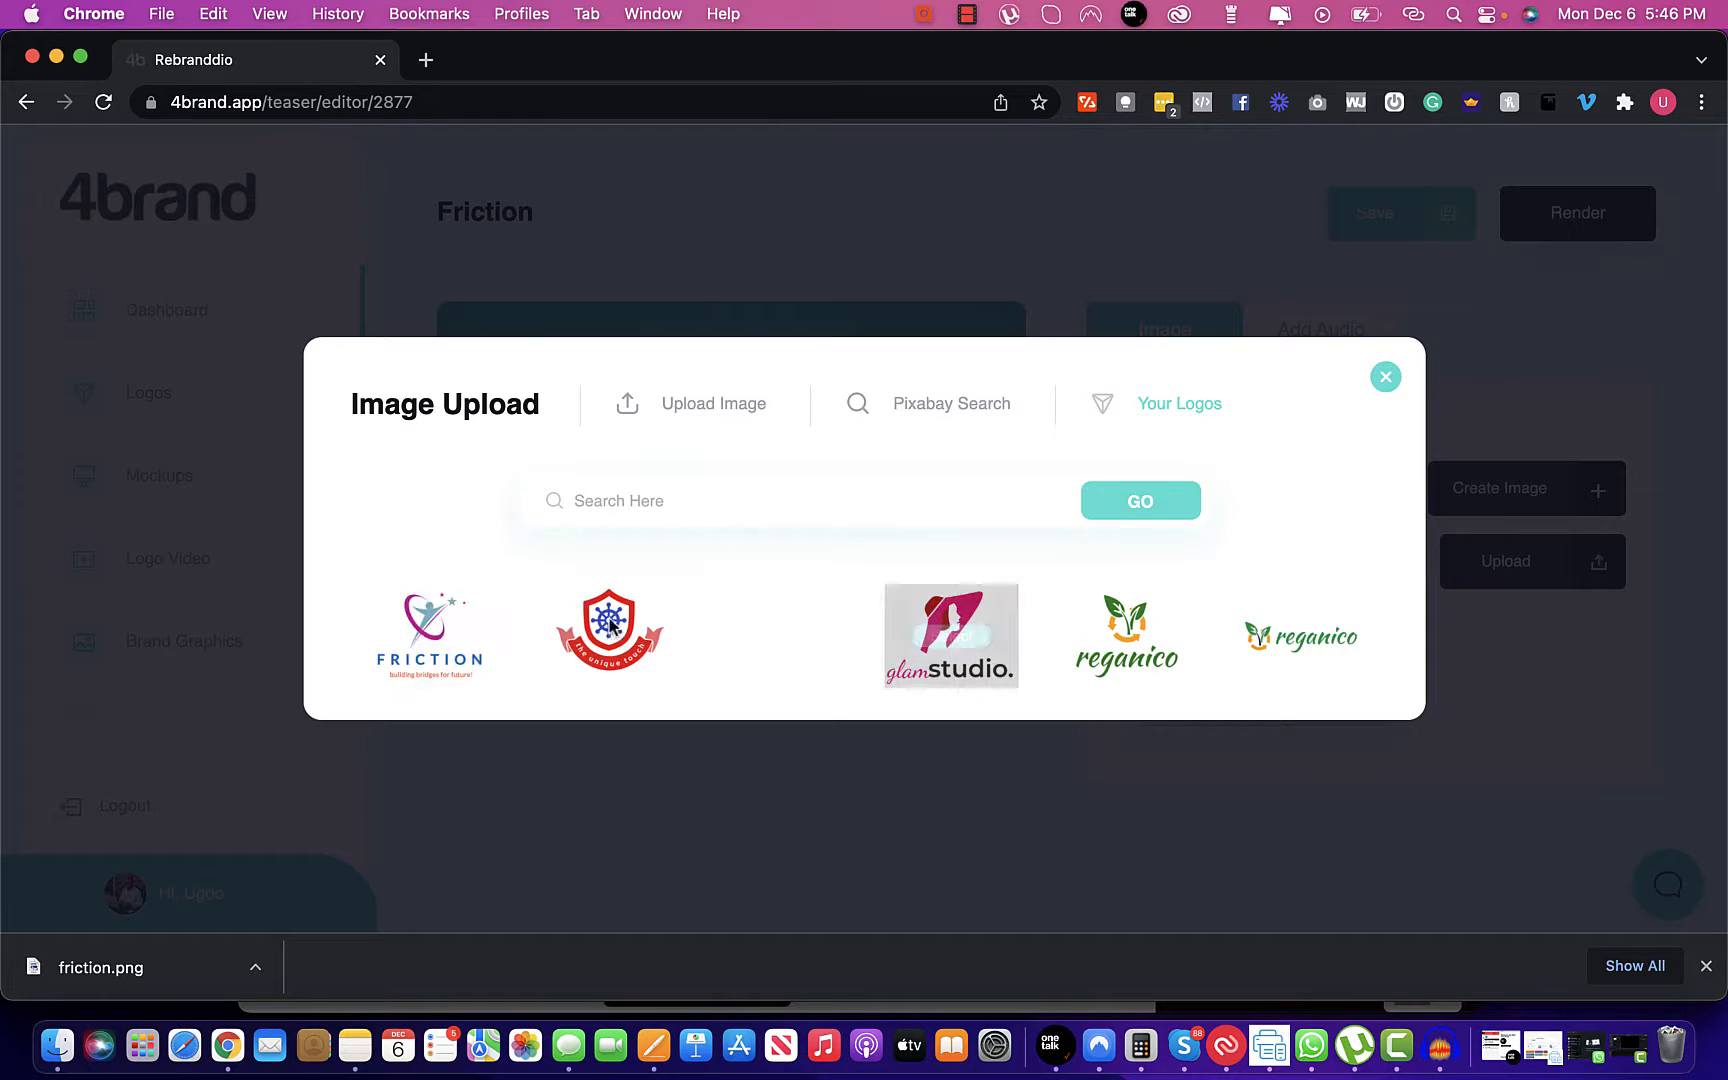
left_click(463, 630)
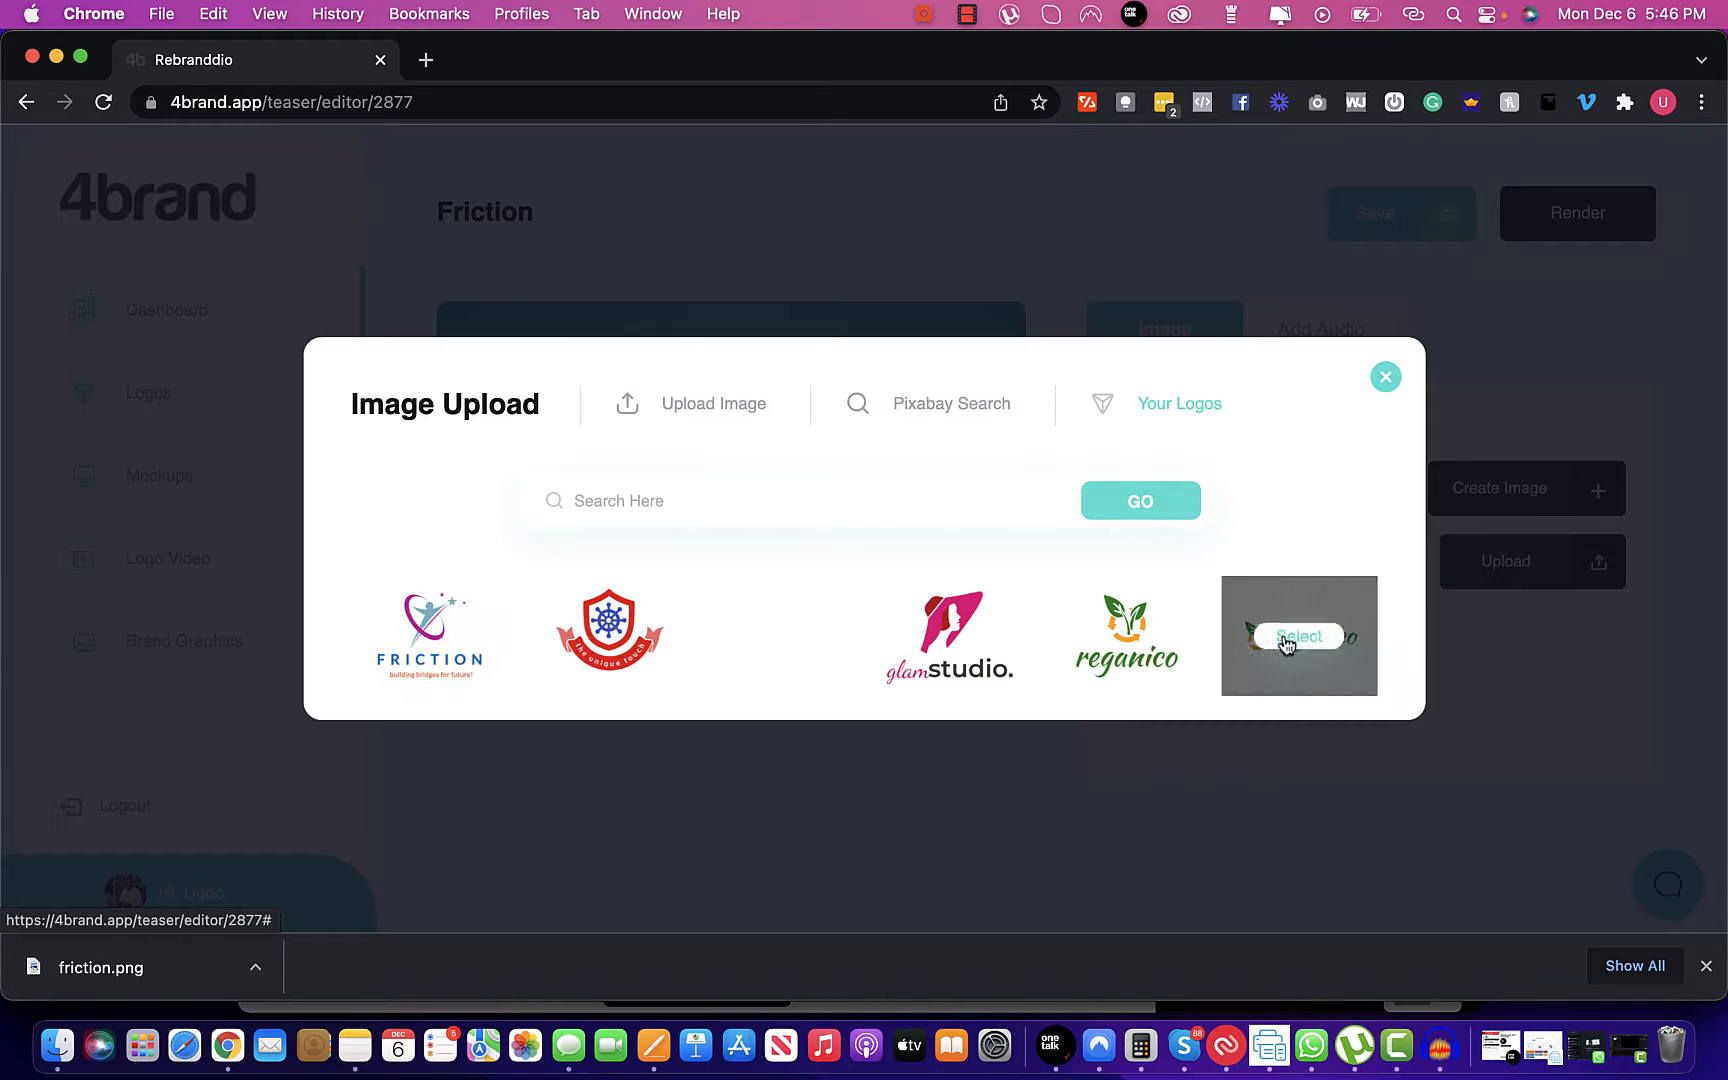
left_click(432, 642)
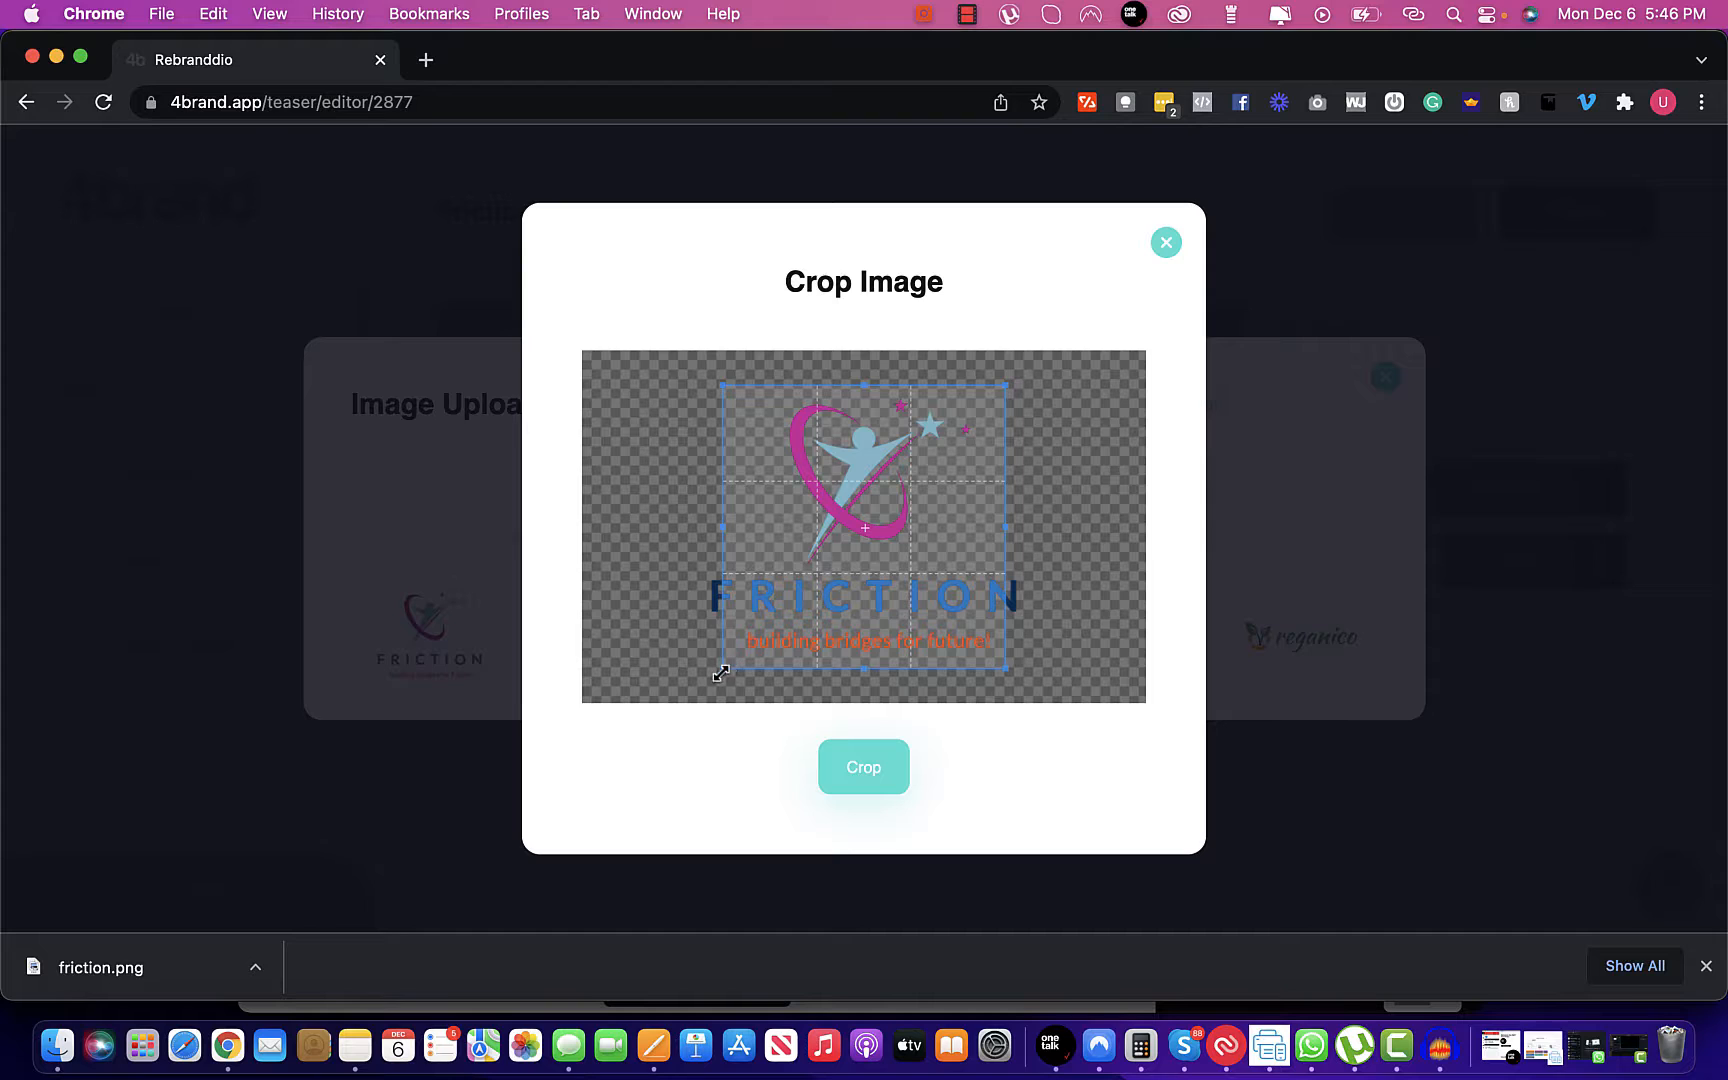
left_click_drag(721, 673, 685, 703)
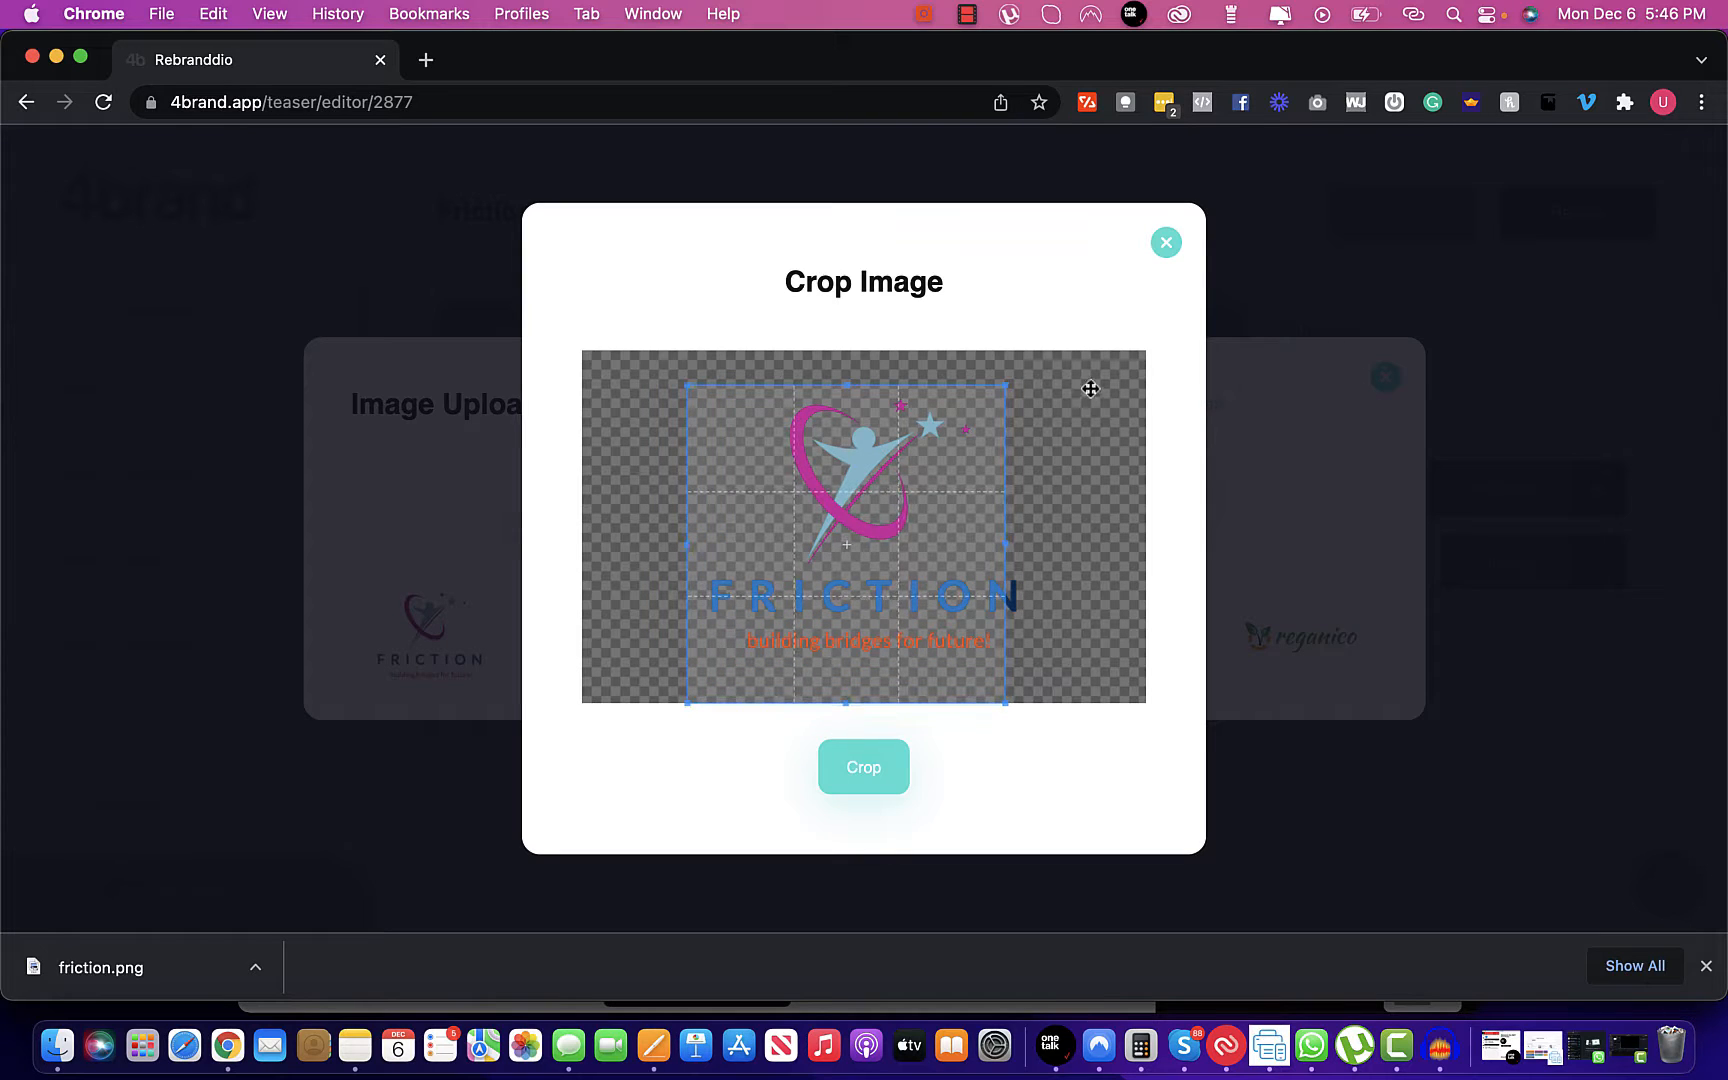
left_click_drag(1004, 386, 1066, 343)
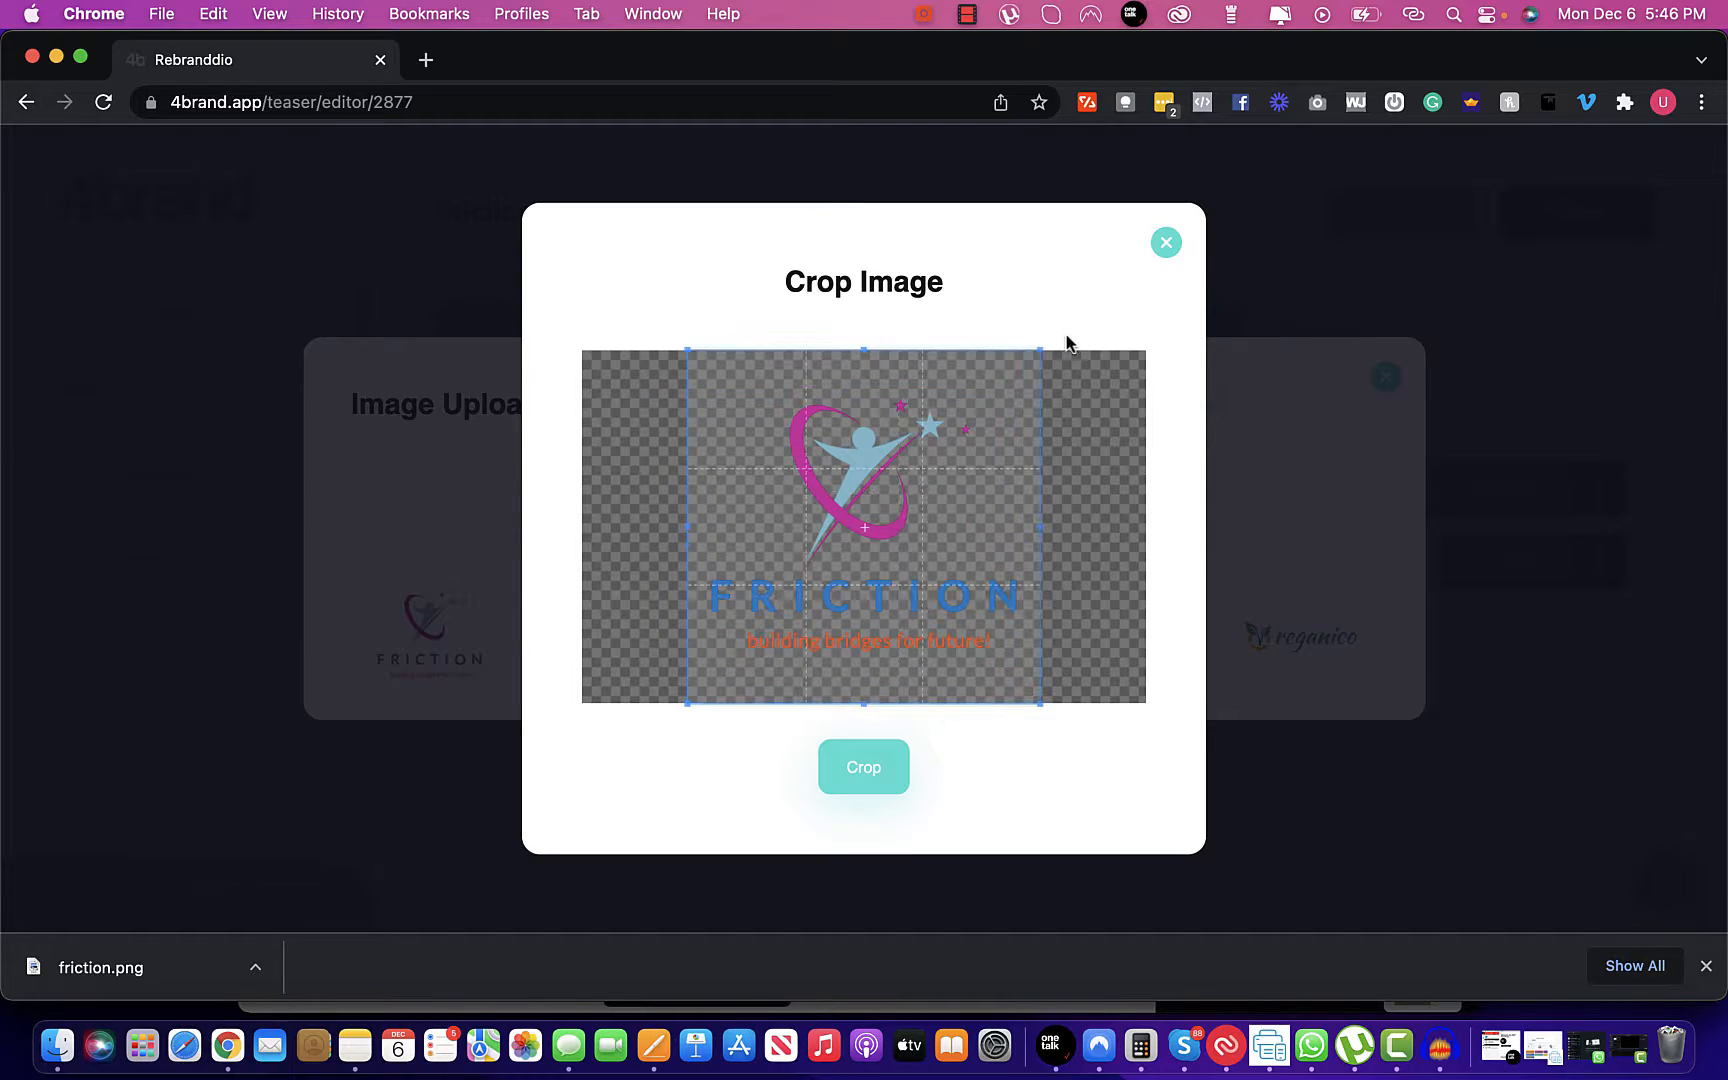
left_click(873, 767)
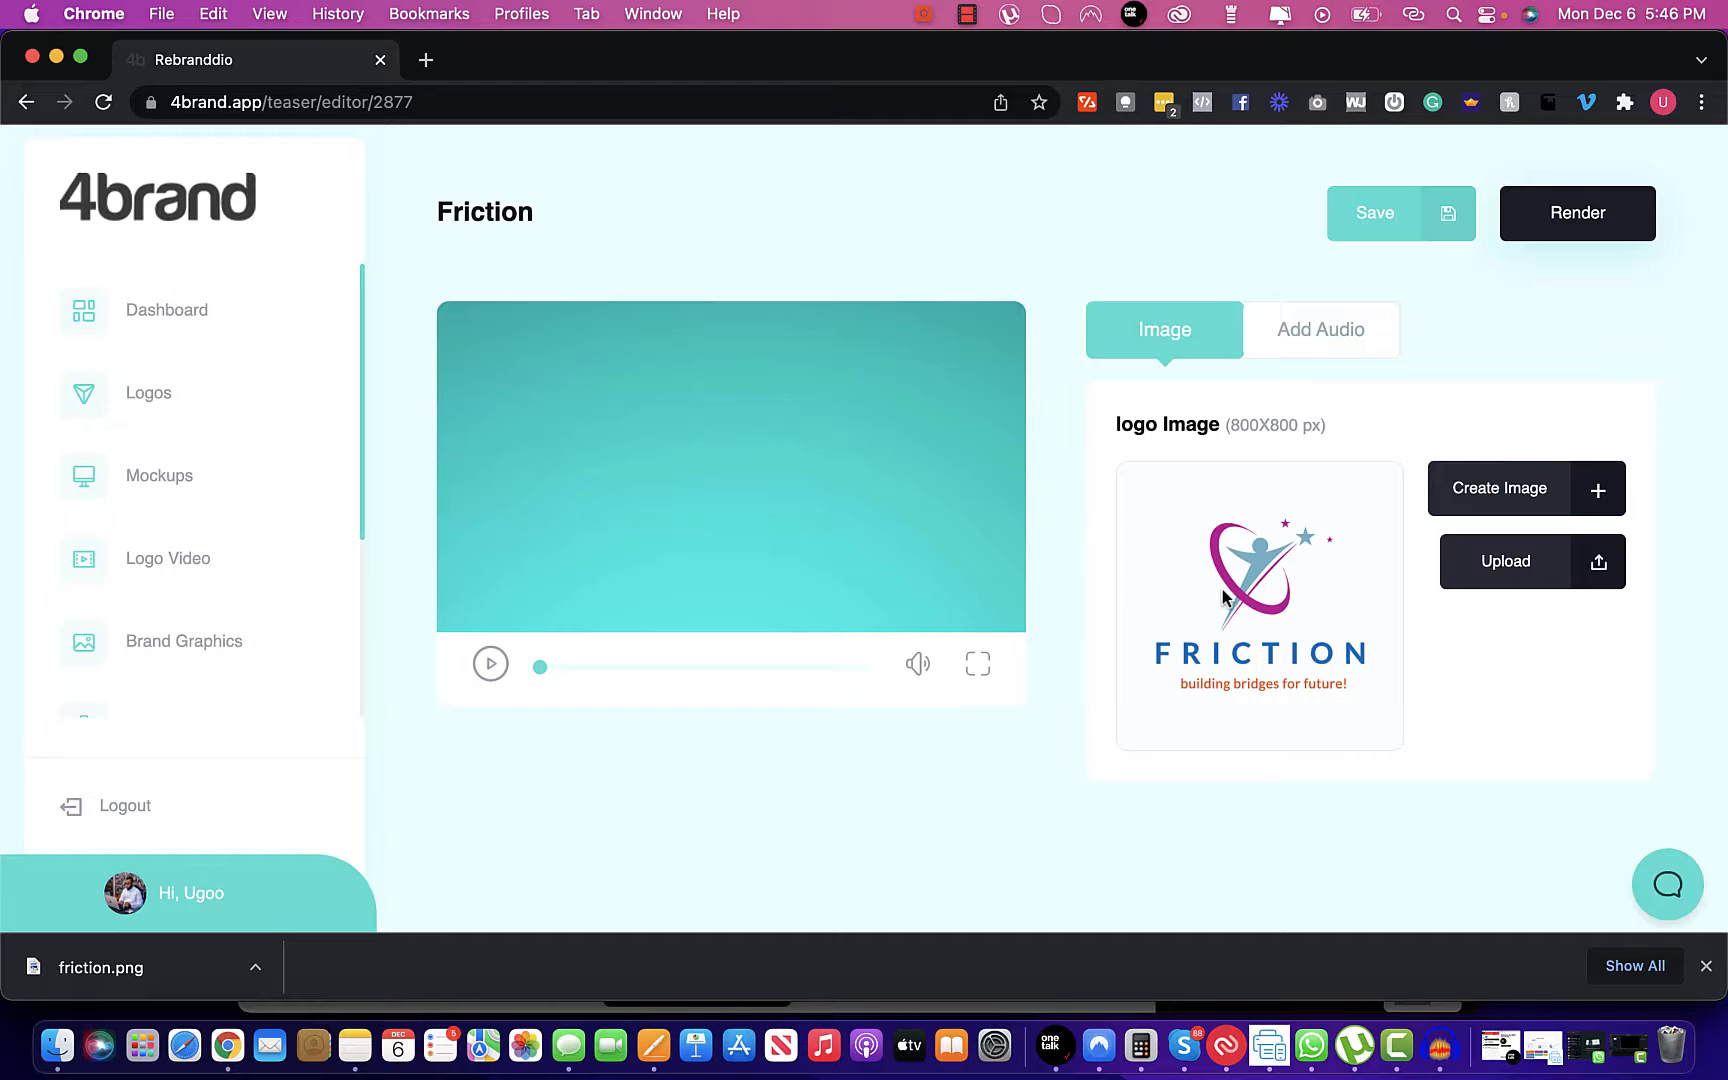
Open the audio chooser for the Friction logo video and preview the uploaded audio track
left_click(1312, 352)
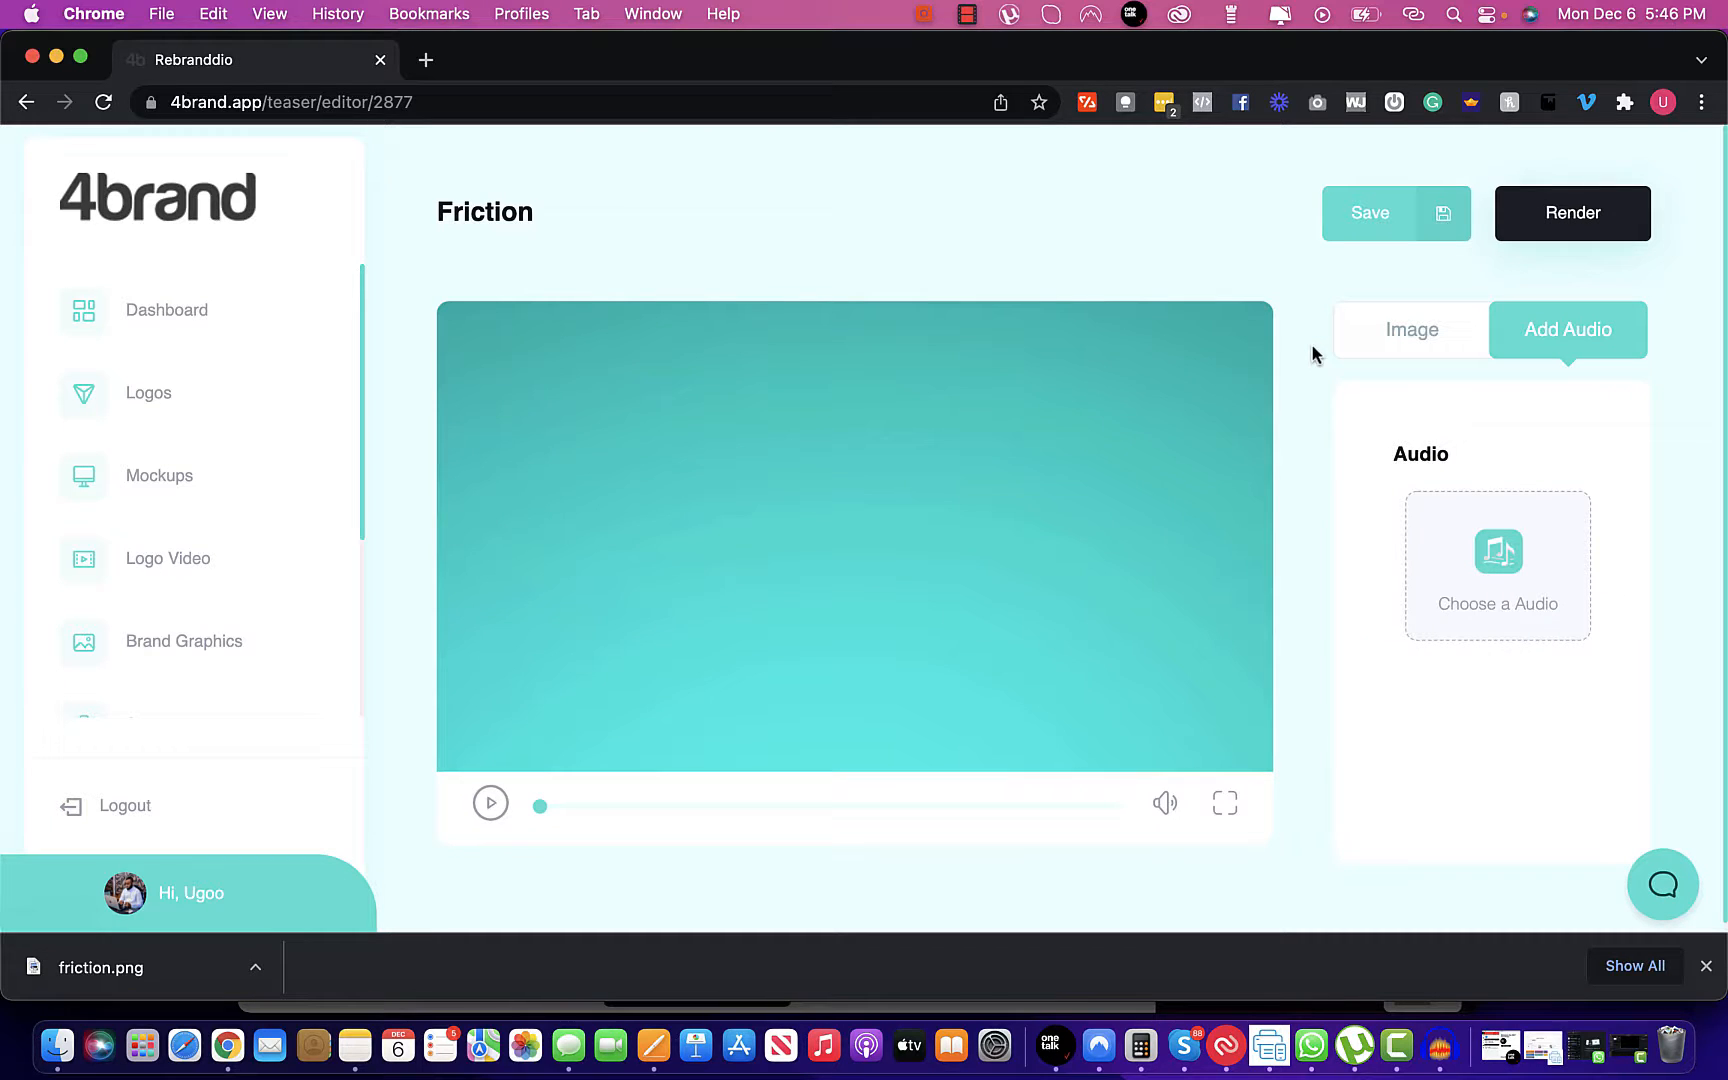
left_click(1493, 574)
mouse_move(447, 615)
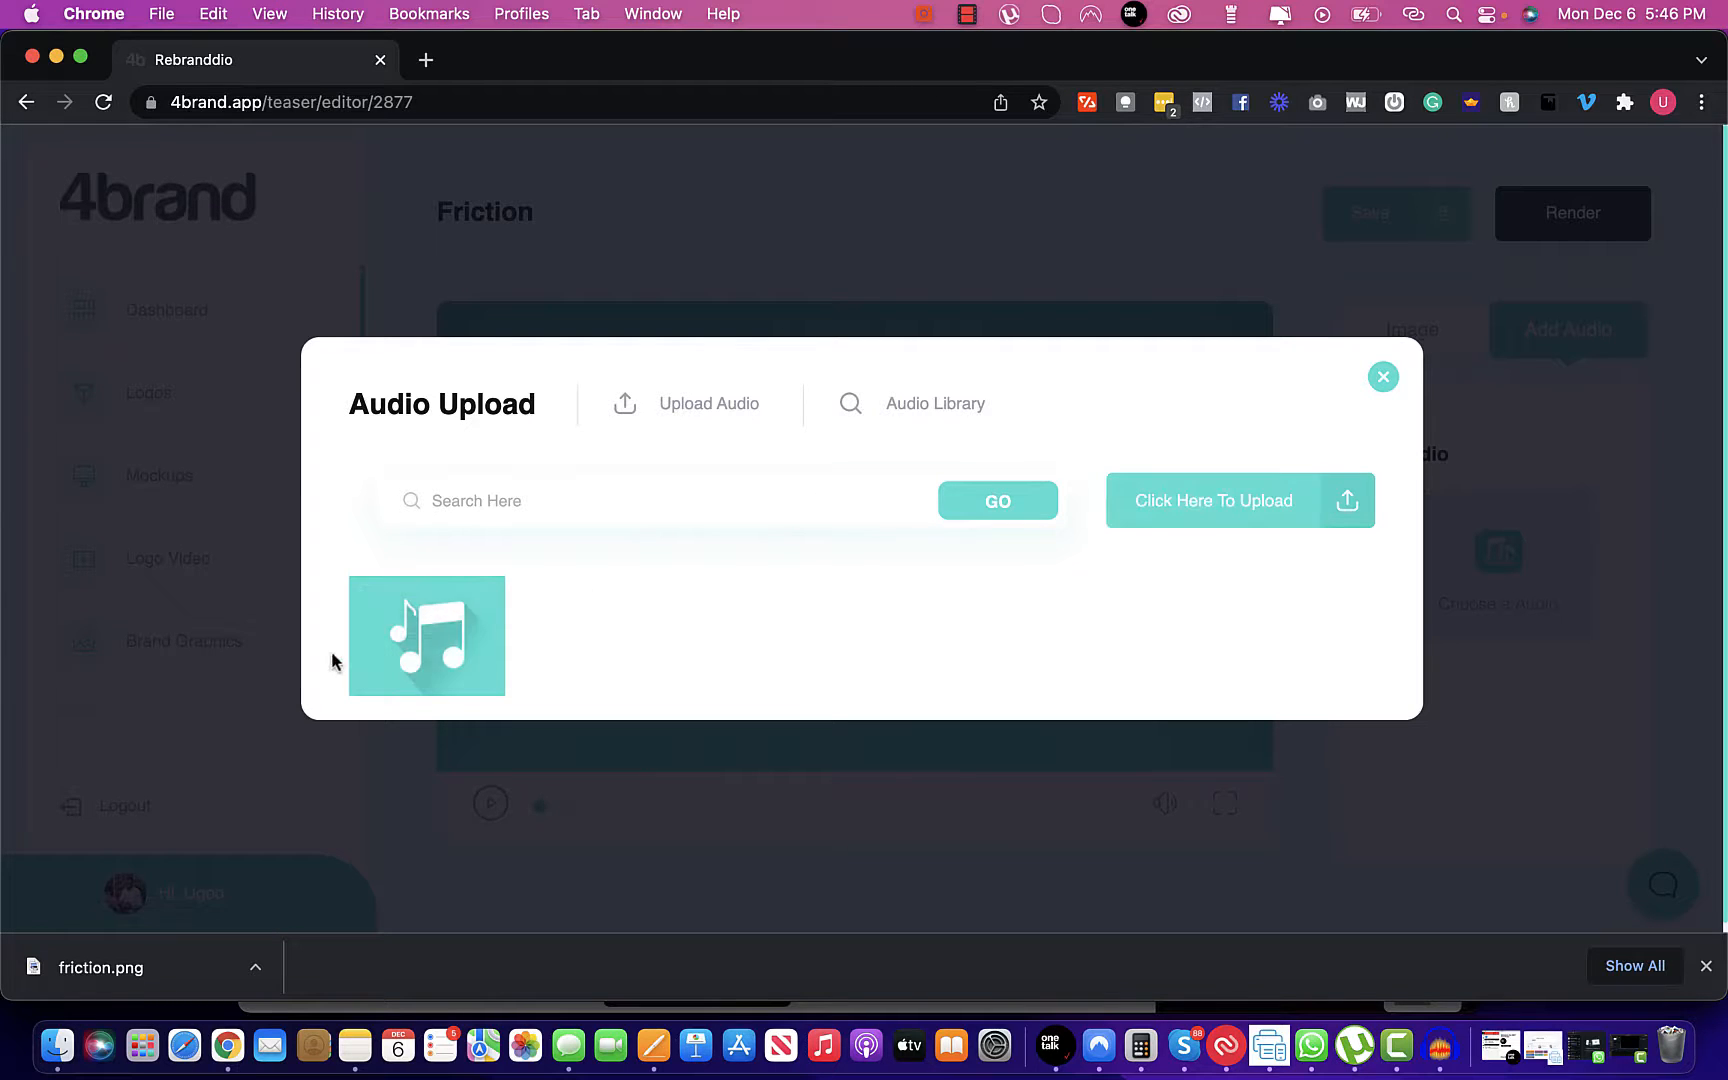
left_click(420, 630)
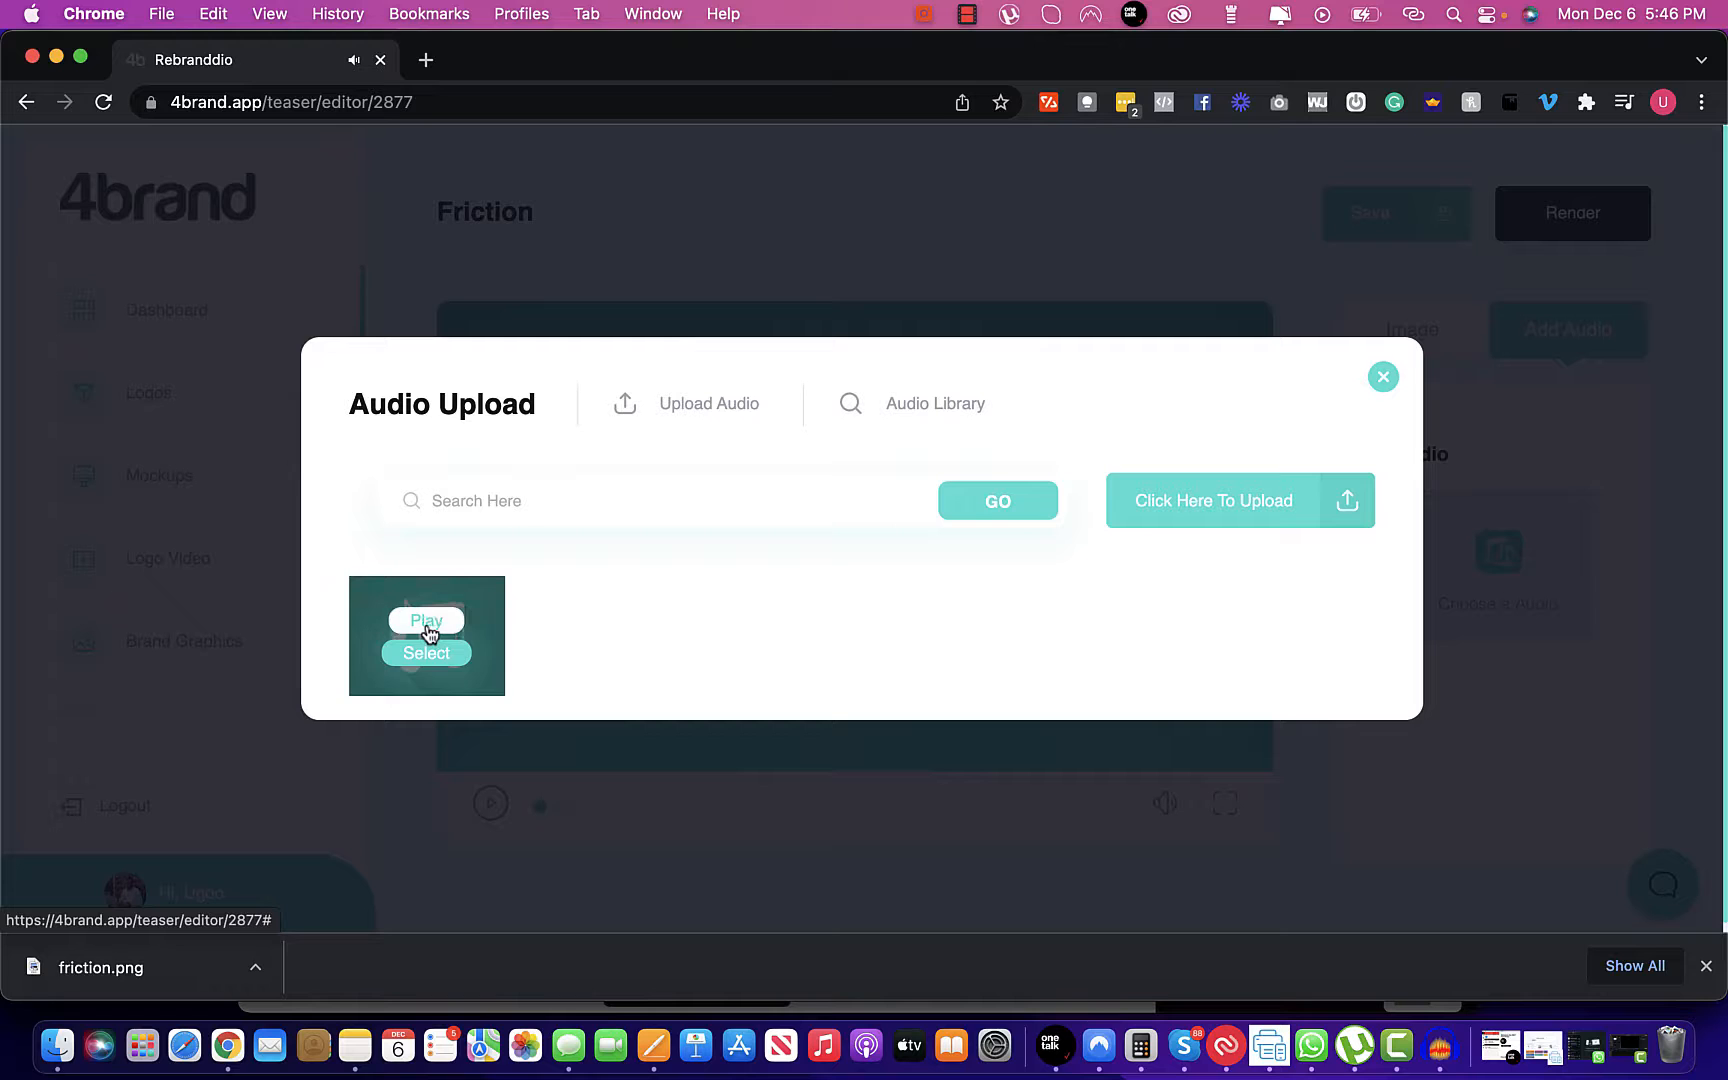
Browse the audio library and load two more batches of tracks
left_click(924, 405)
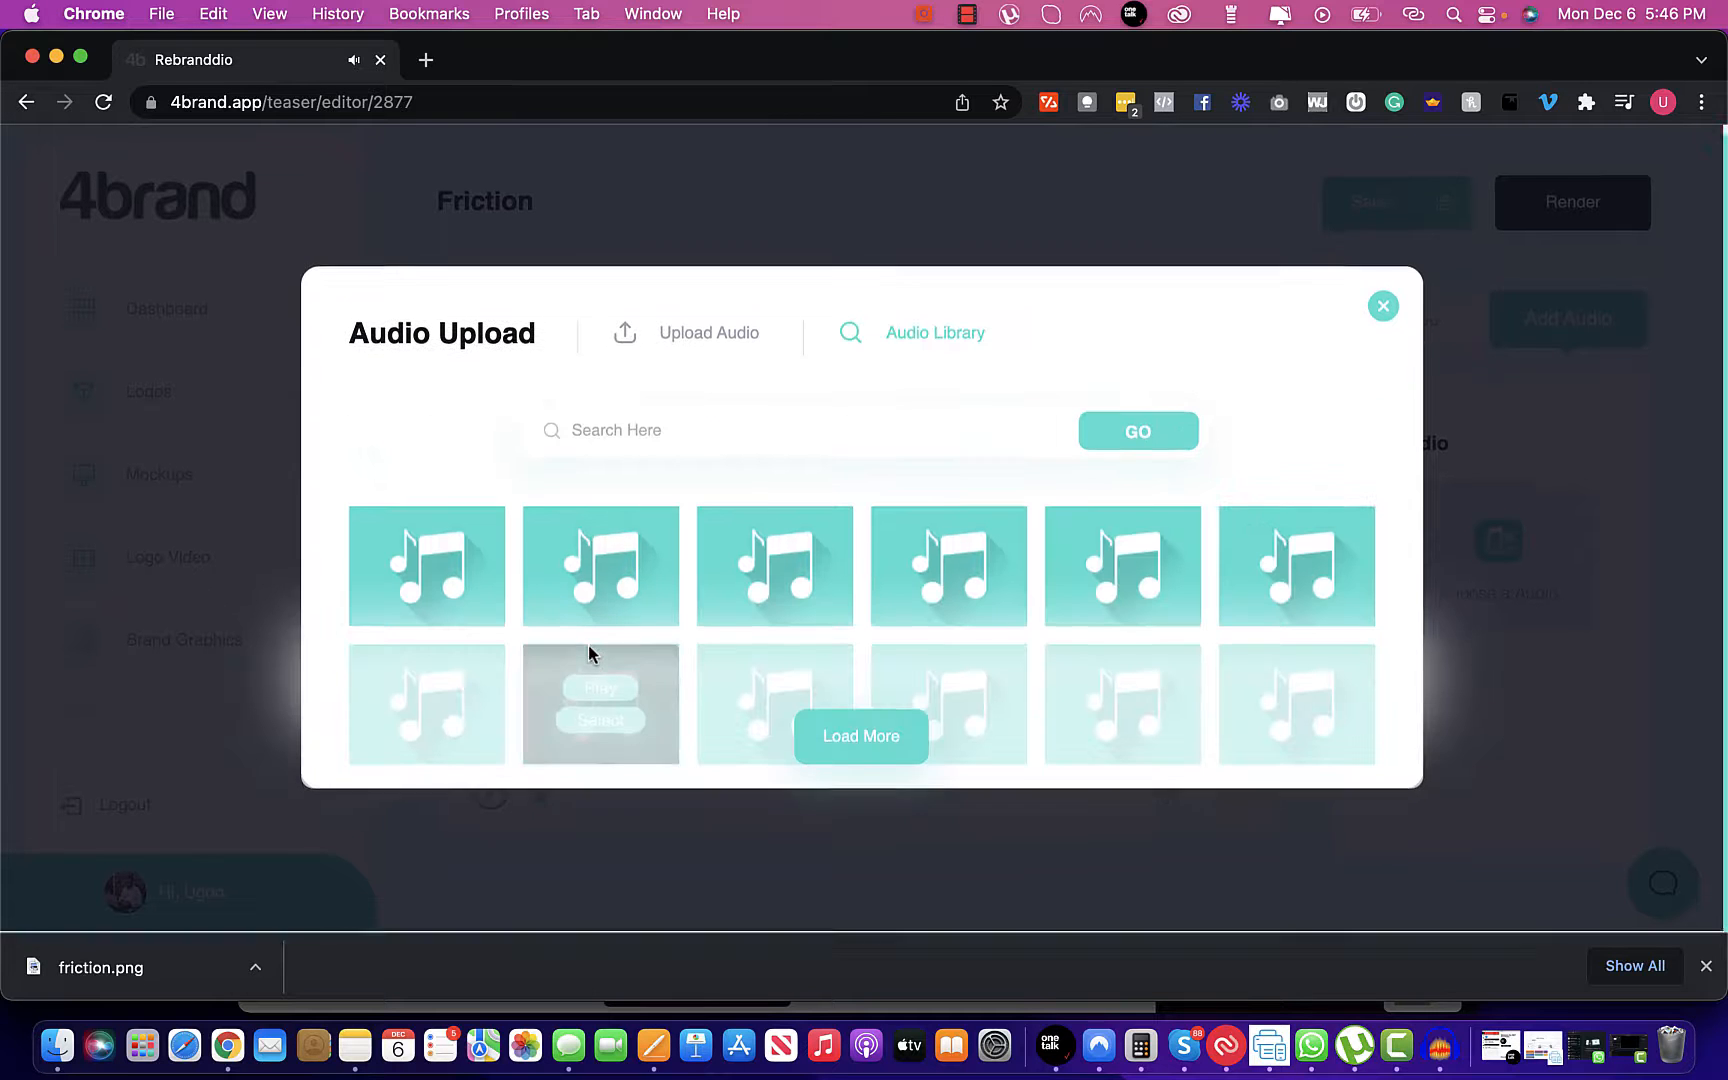
left_click(875, 740)
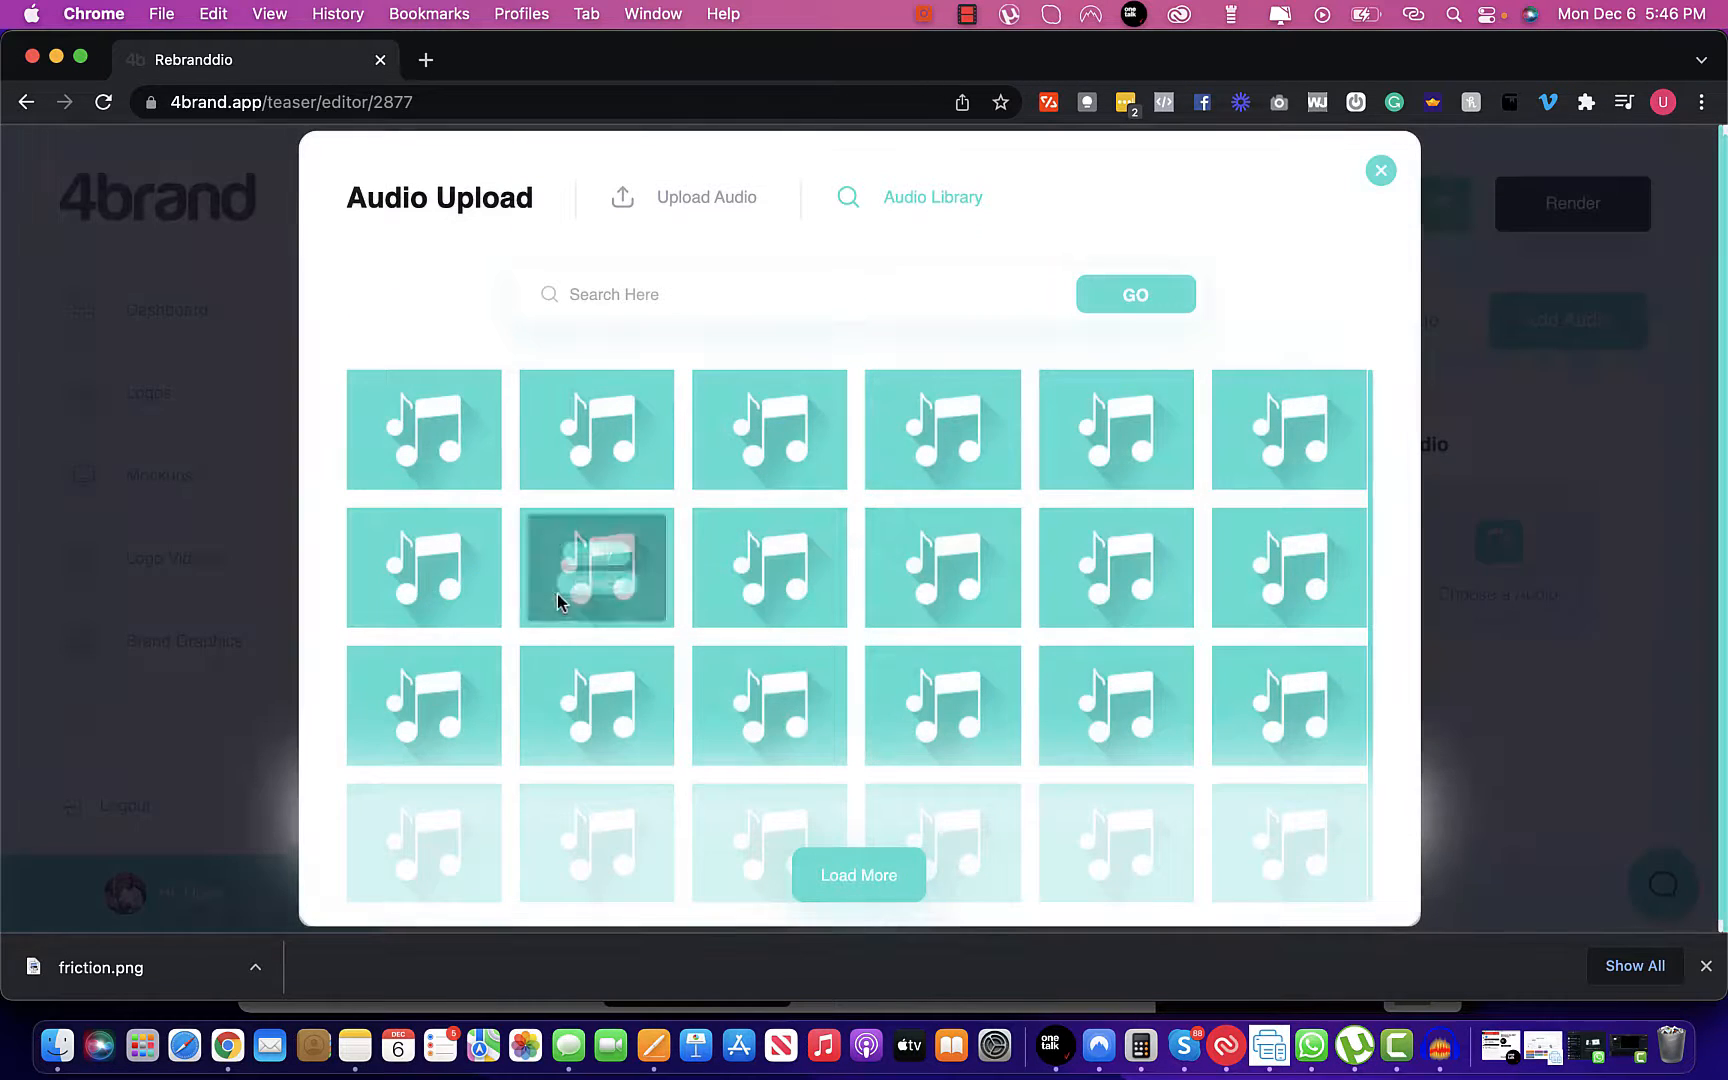
scroll(558, 593, "down", 1)
left_click(843, 875)
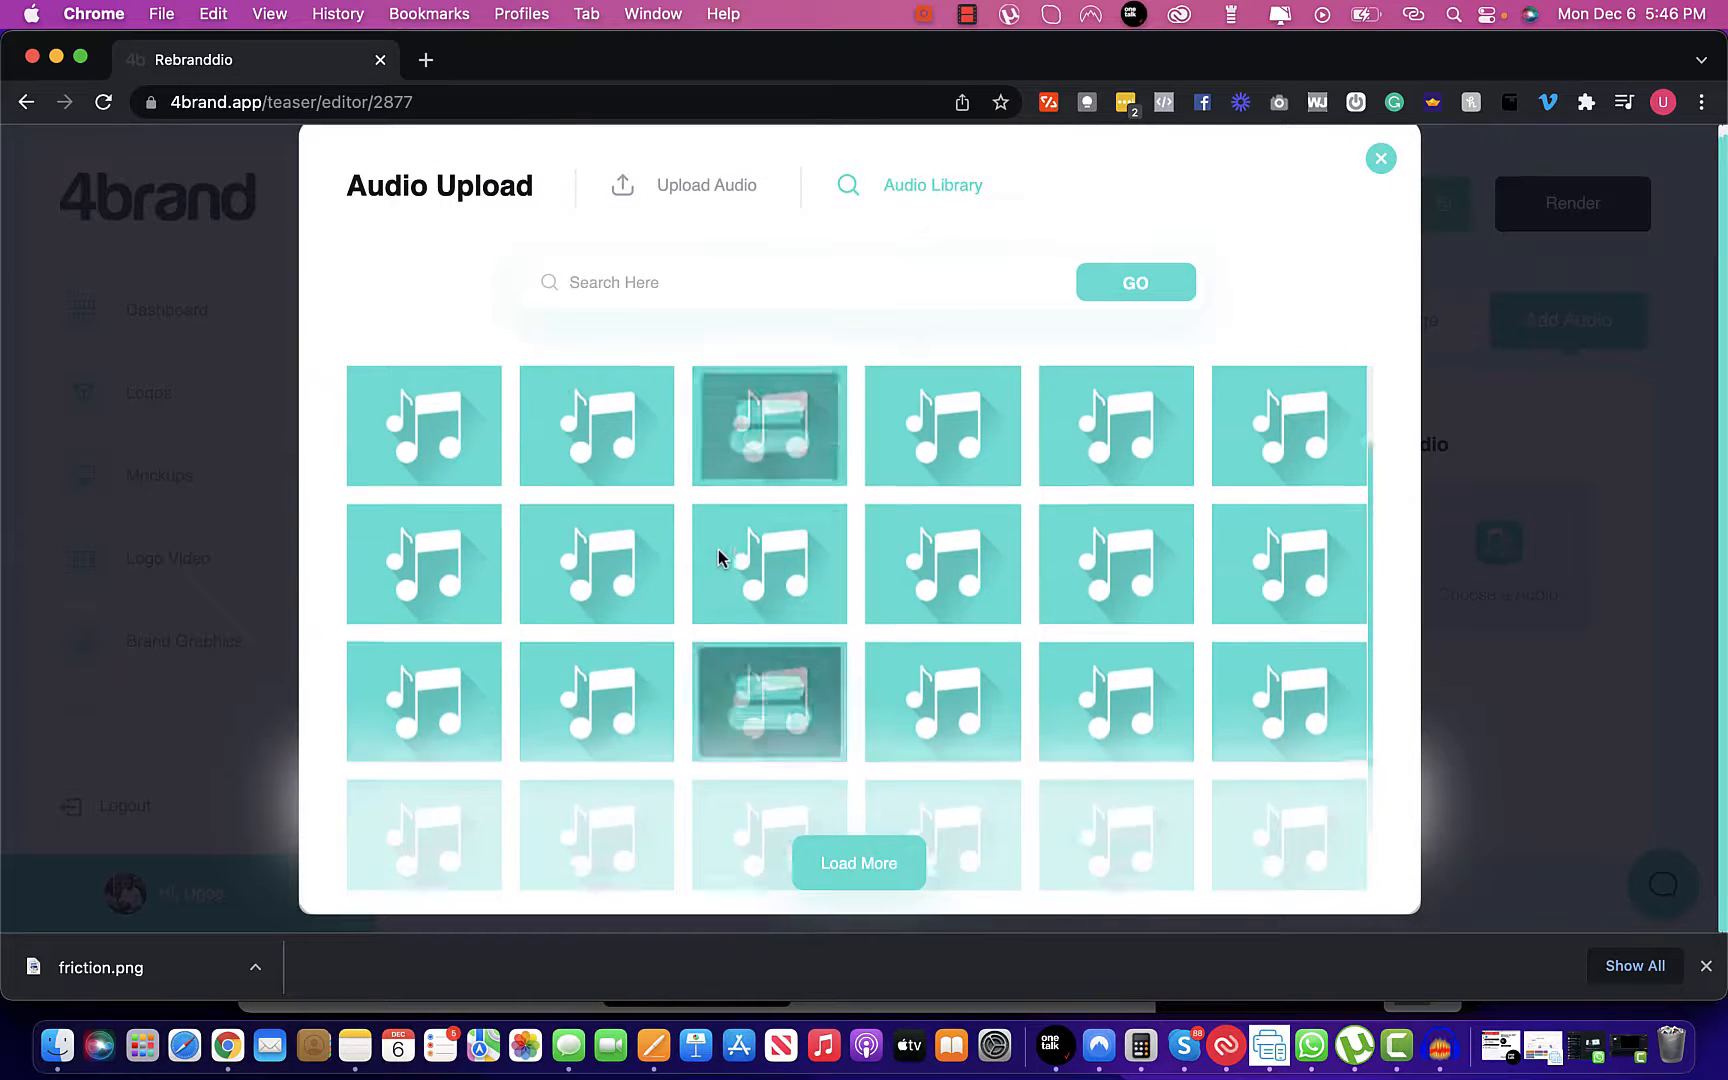
Preview the first two visible library tracks, select the second, war-horn-ambience-2785, as the video's audio, and play it back
left_click(428, 404)
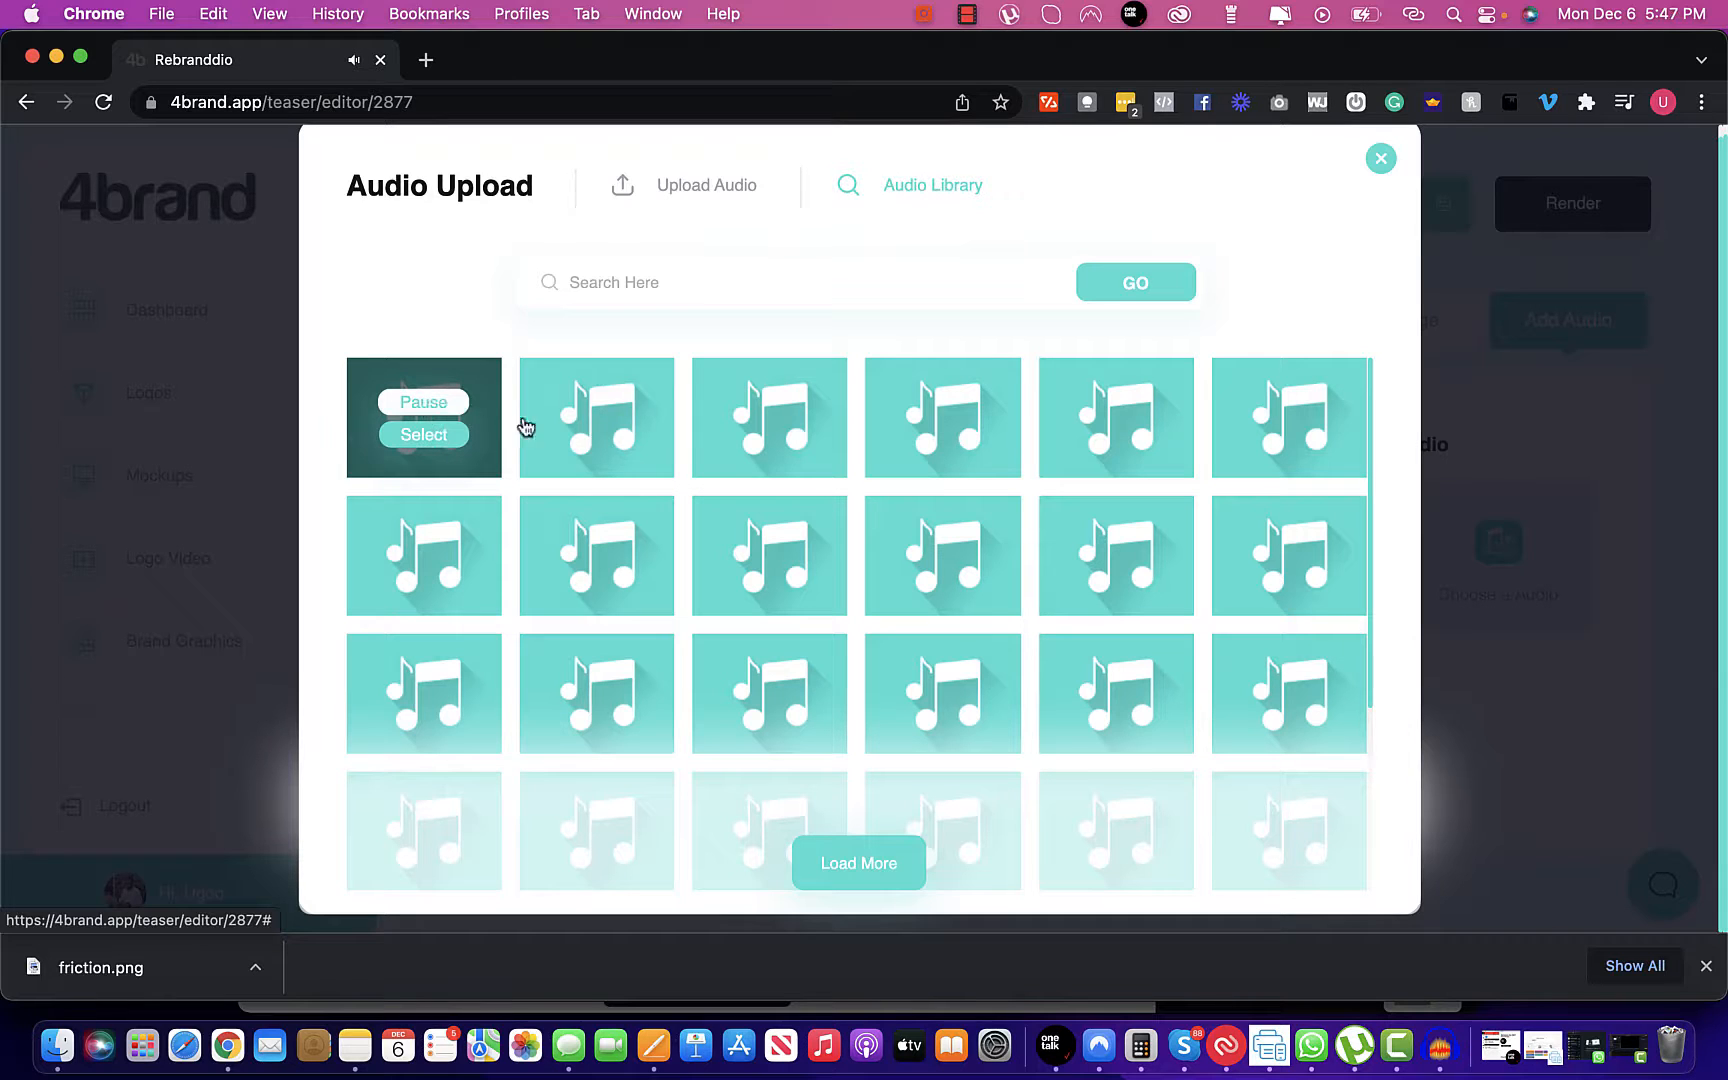
left_click(599, 402)
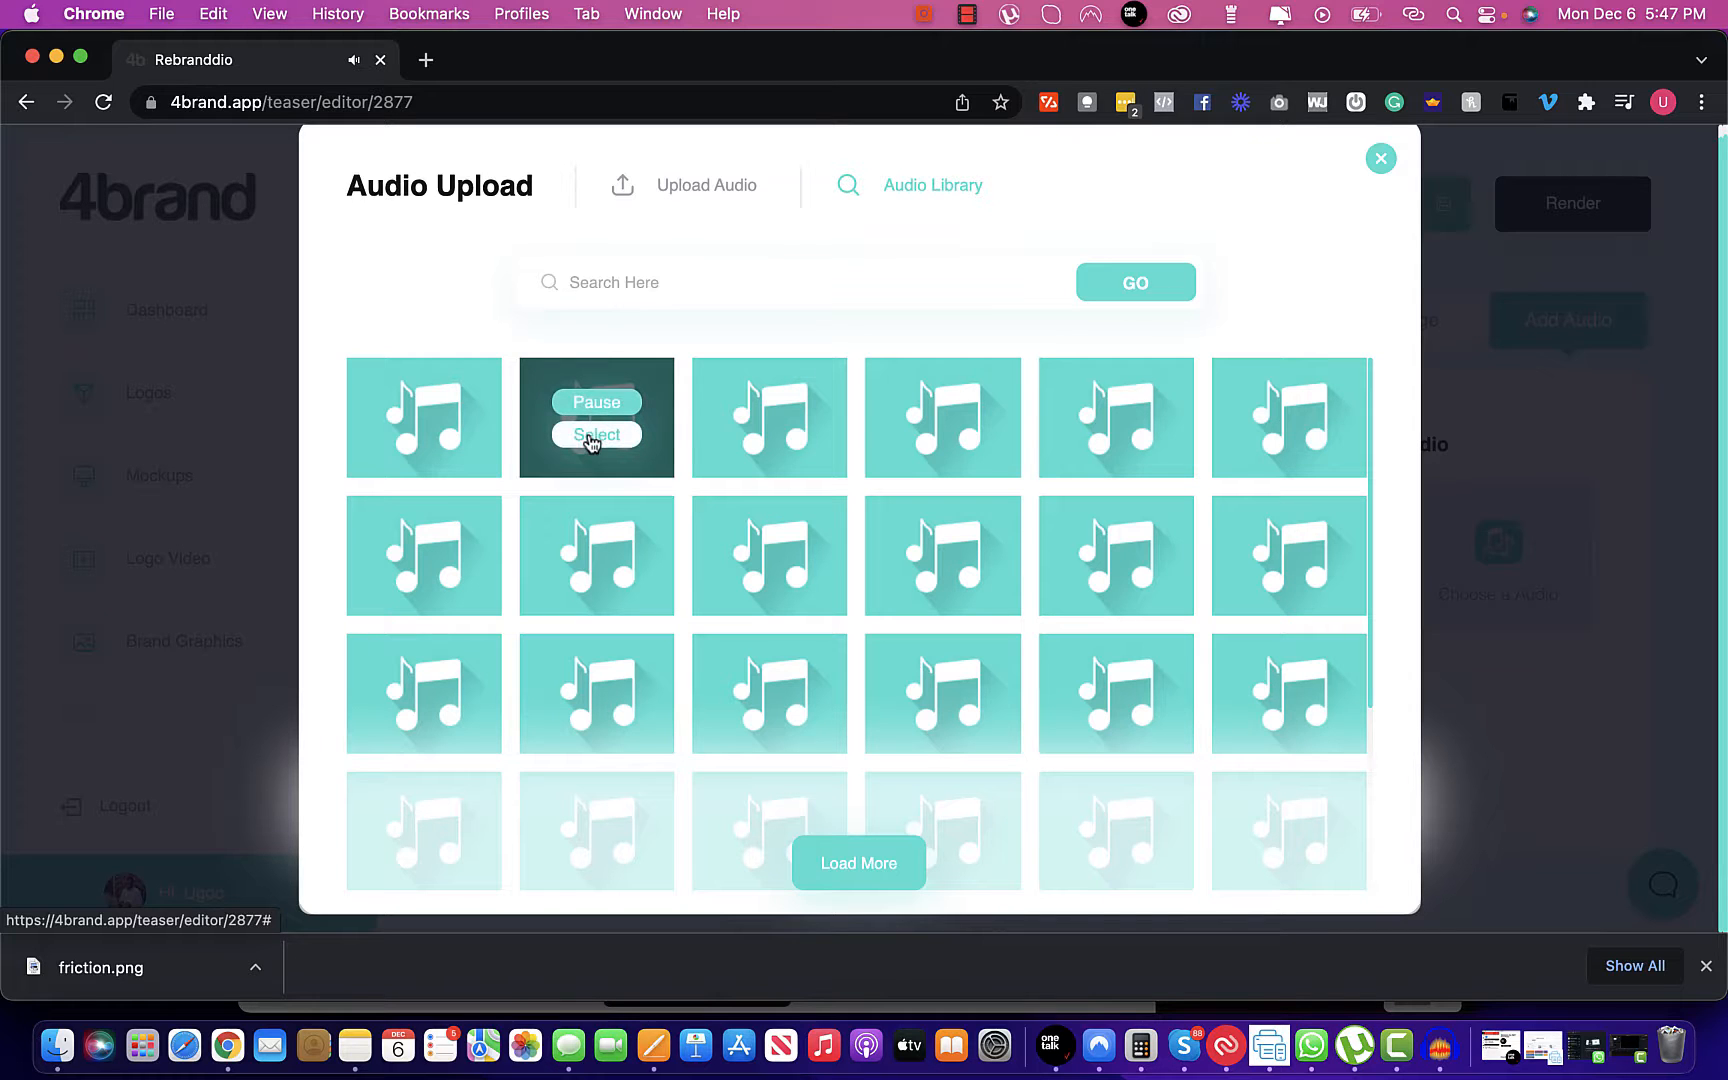
left_click(596, 435)
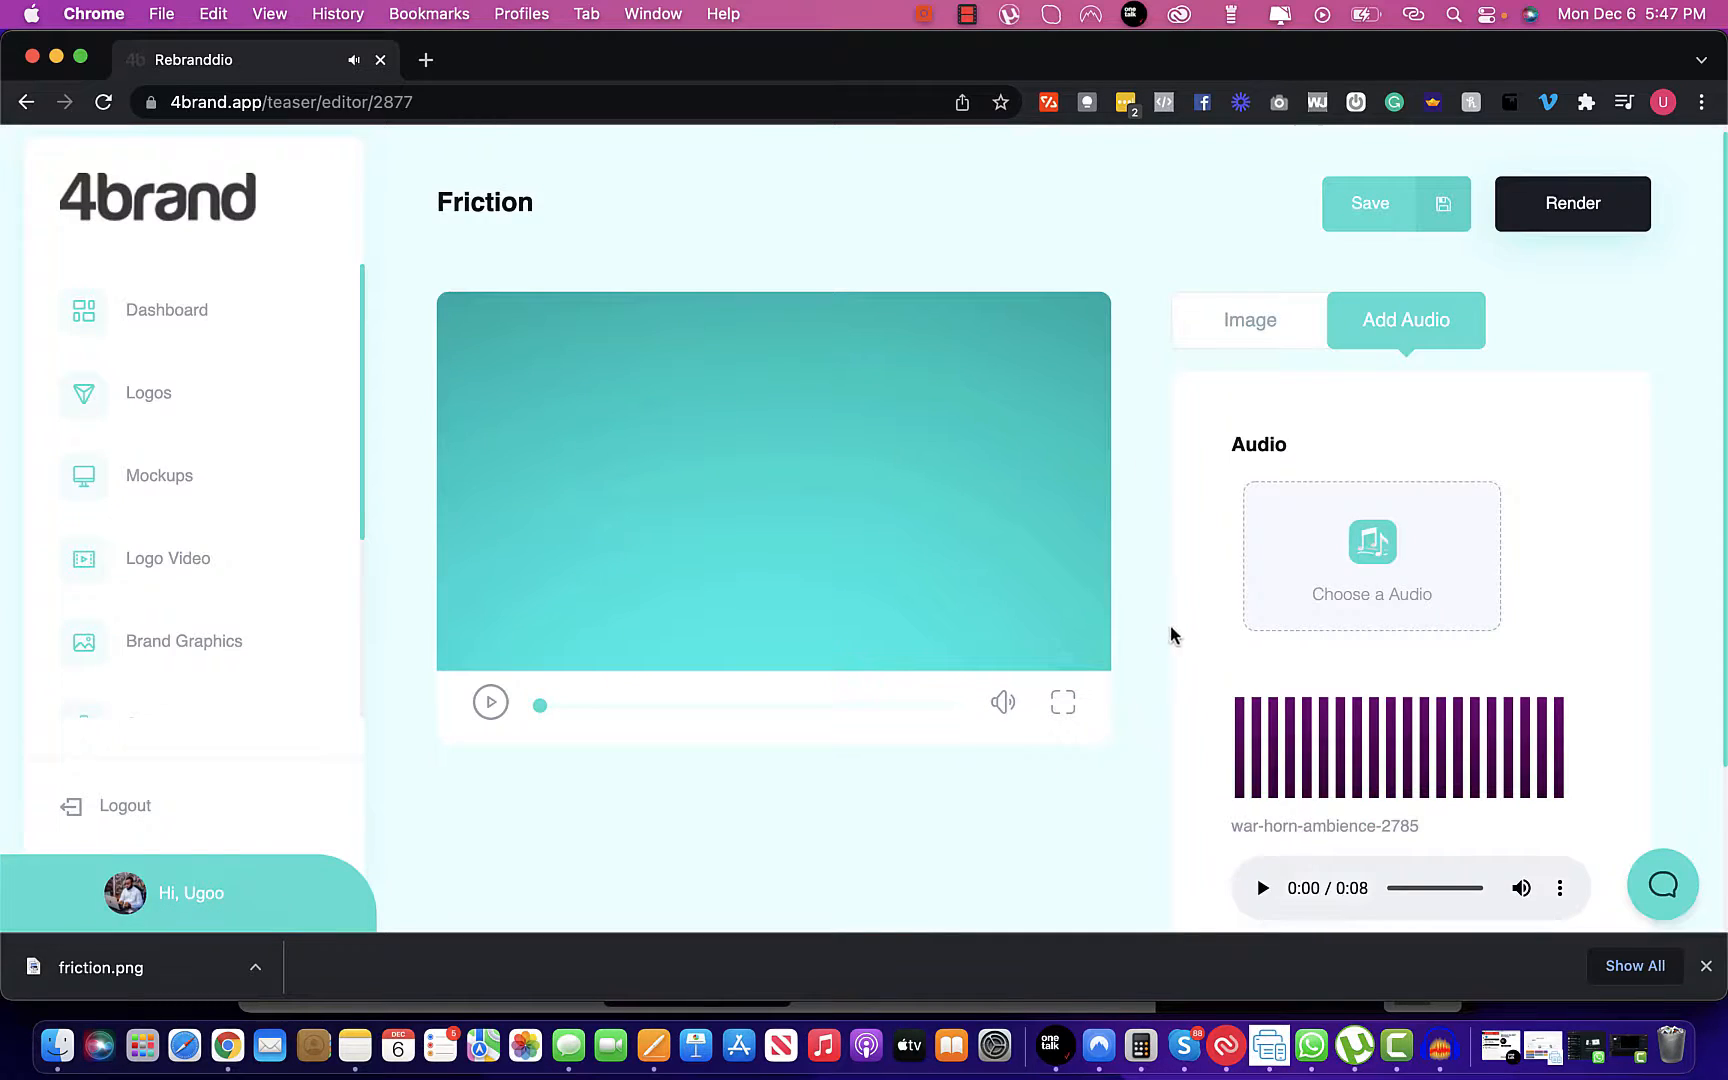
scroll(1172, 640, "down", 3)
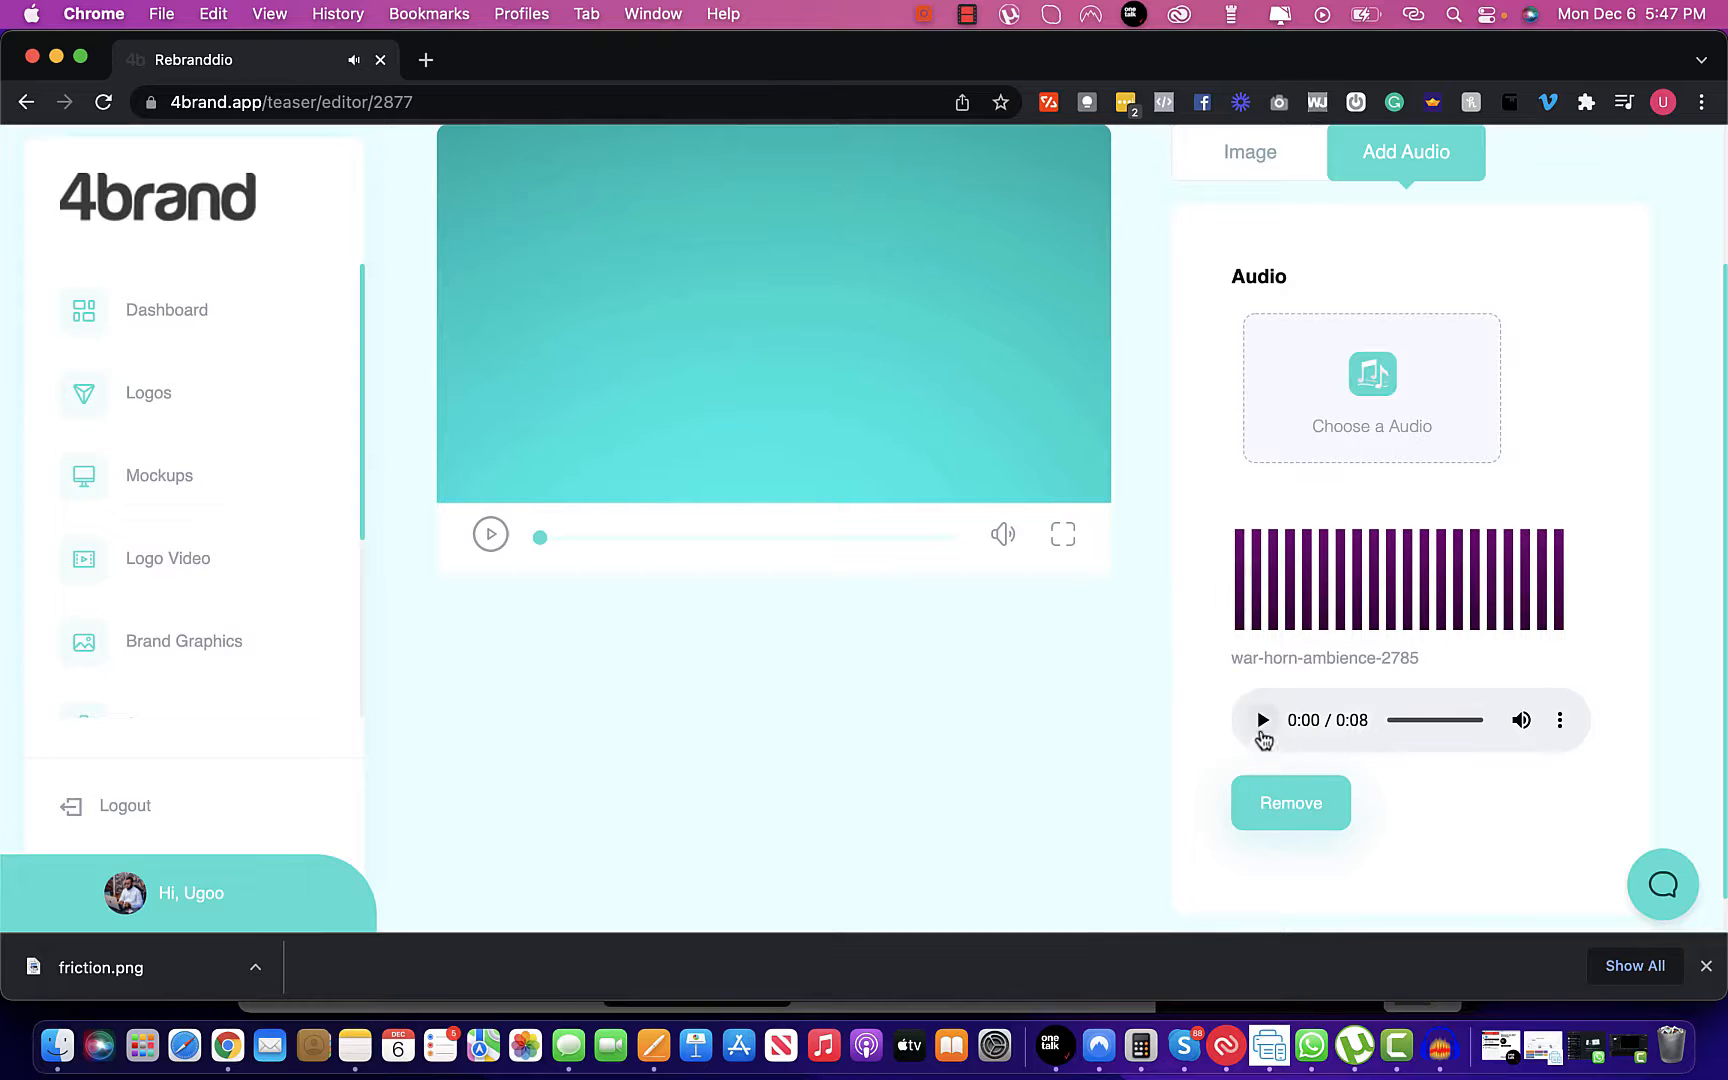
scroll(1172, 508, "up", 3)
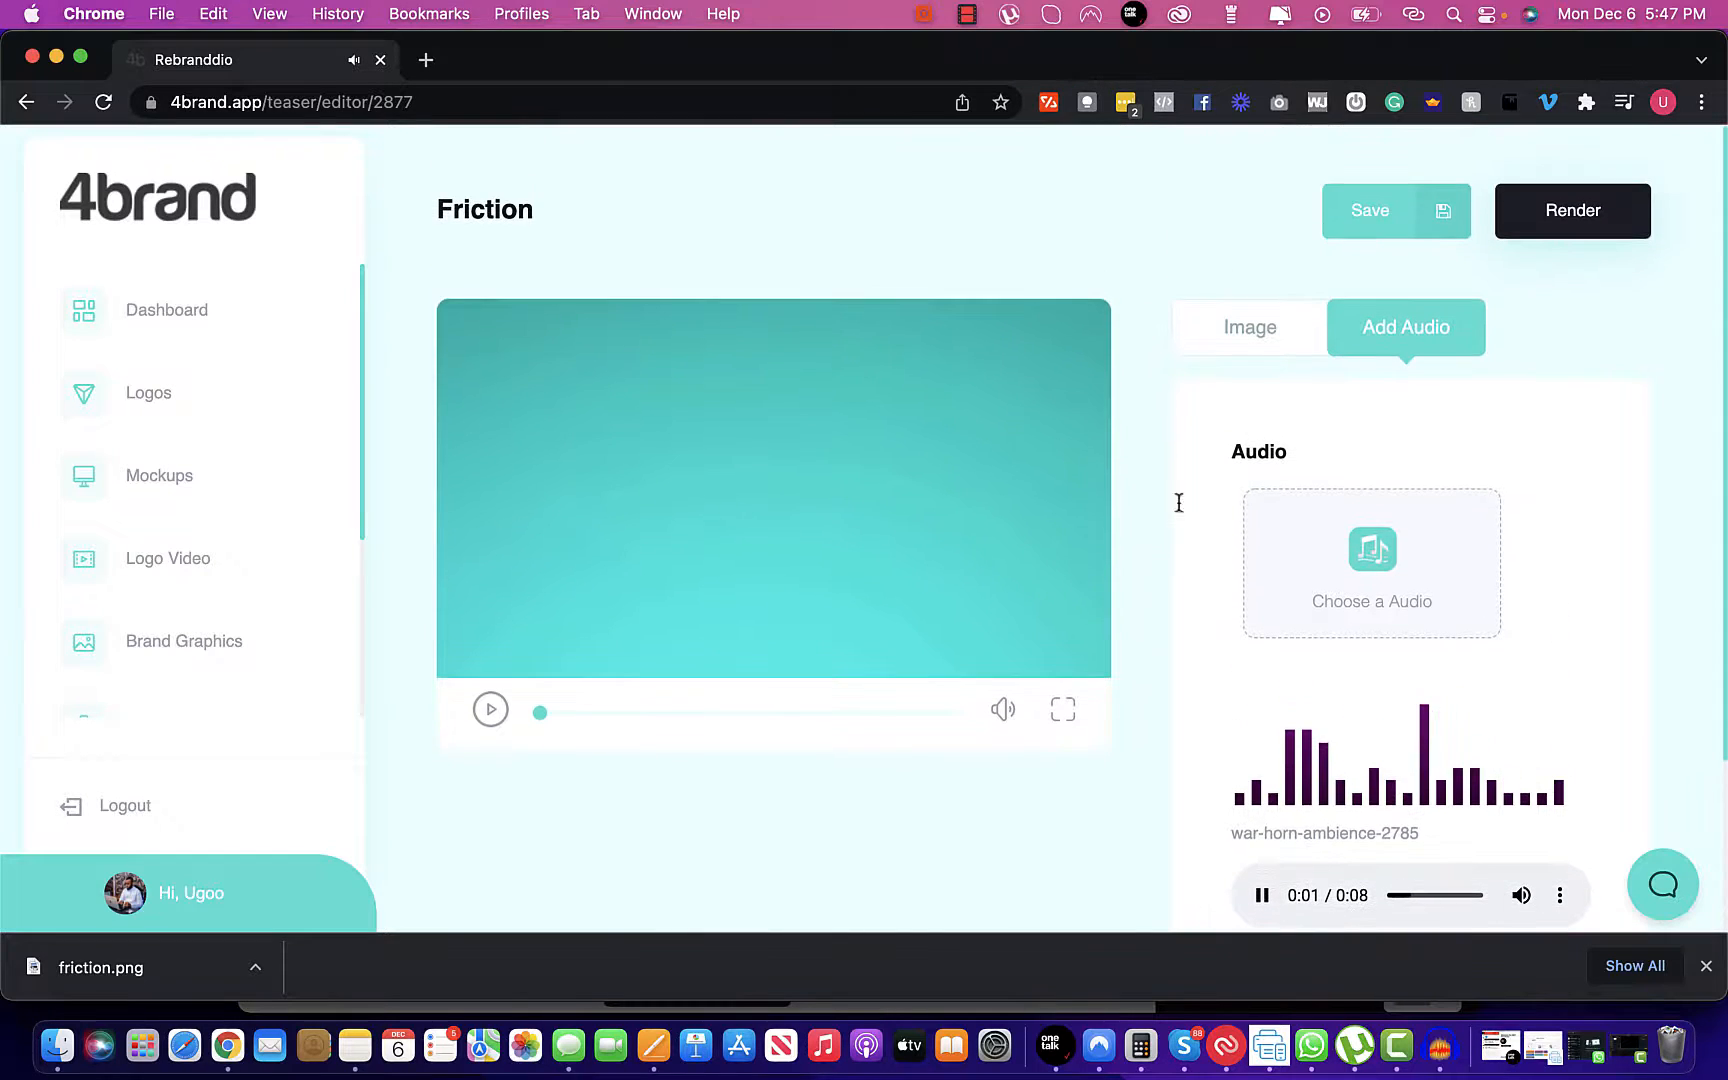
Render the Friction logo video and find its entry in the Anonymous folder
left_click(1558, 224)
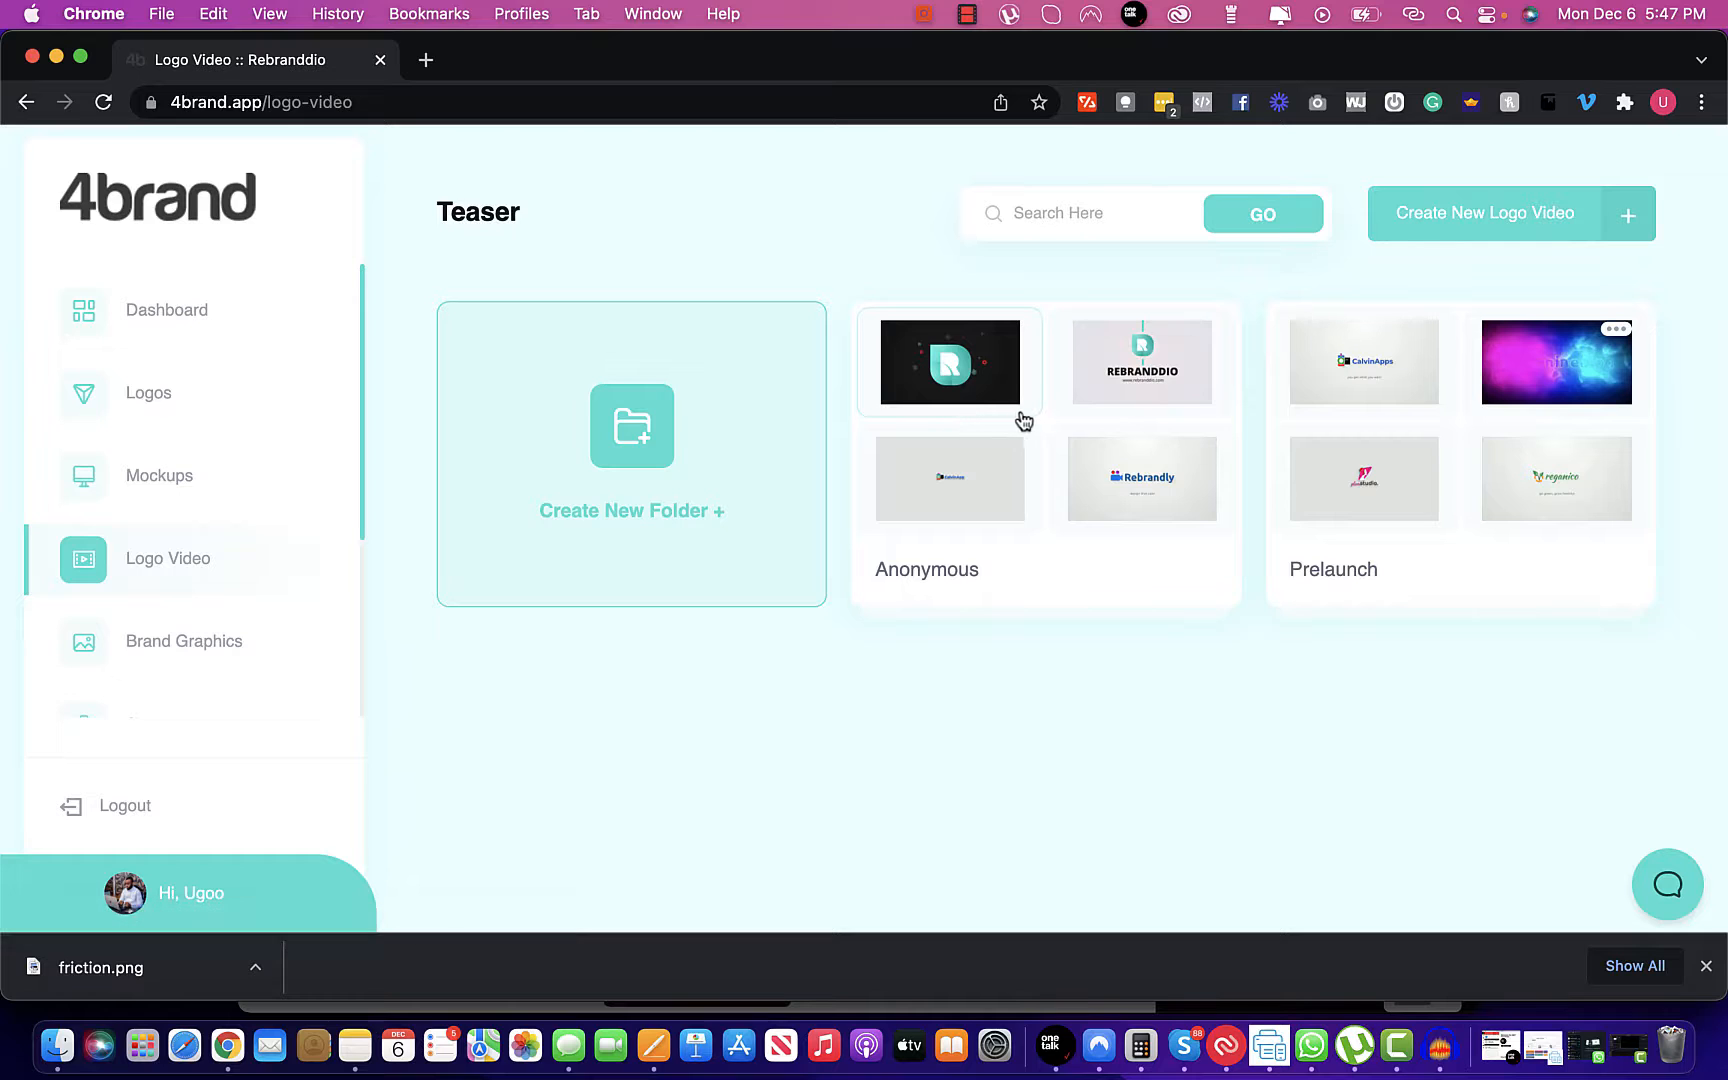
left_click(1025, 420)
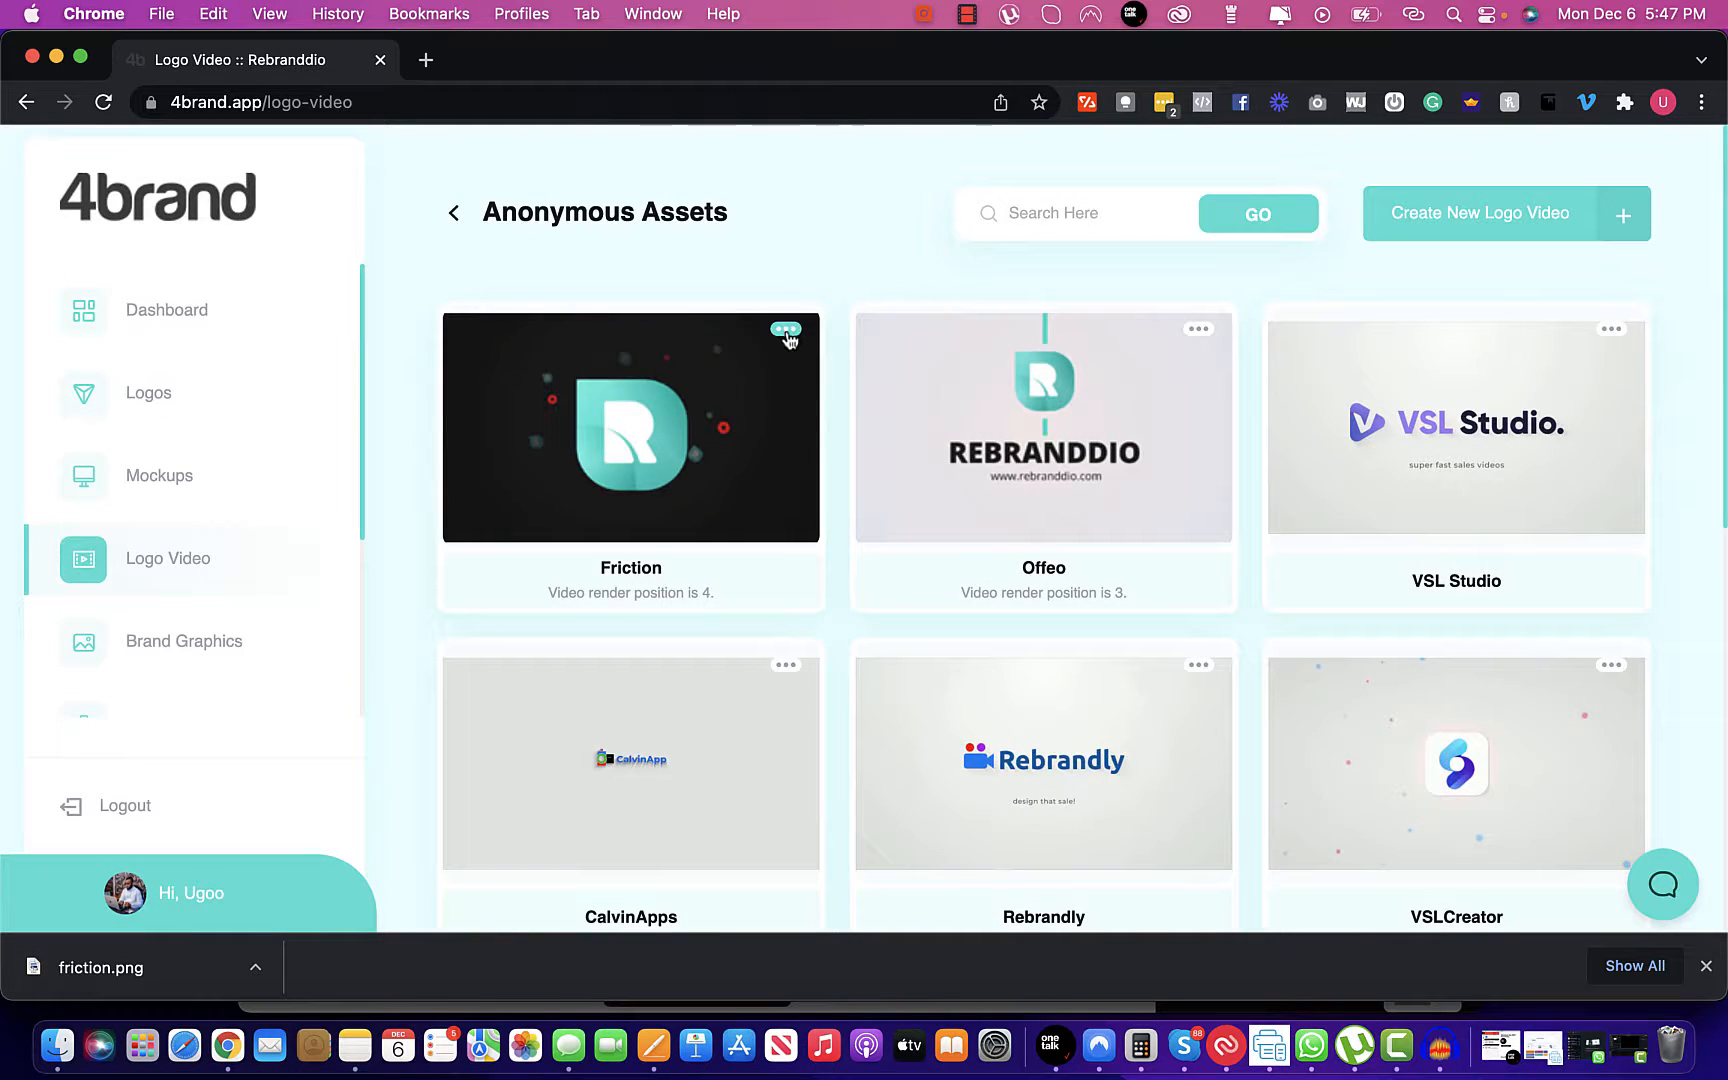
mouse_move(630, 480)
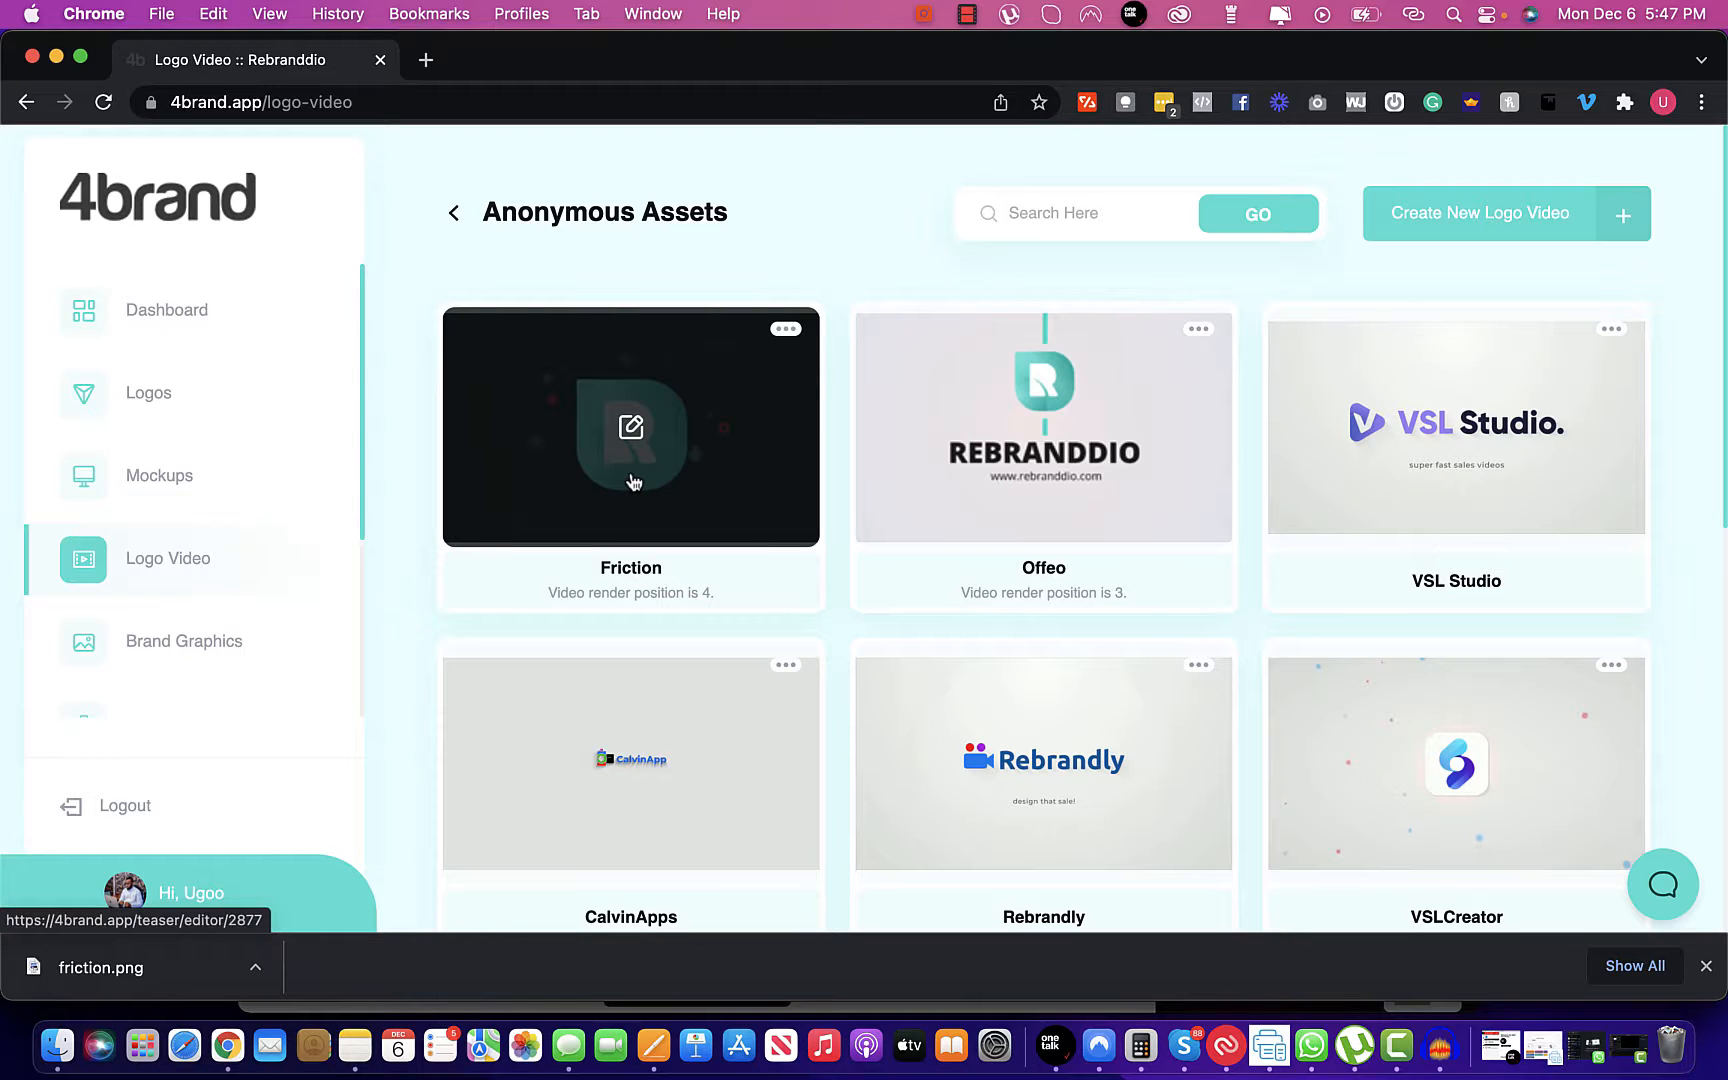
Preview the finished VSL Studio logo video, play it through, and close the preview
mouse_move(1574, 413)
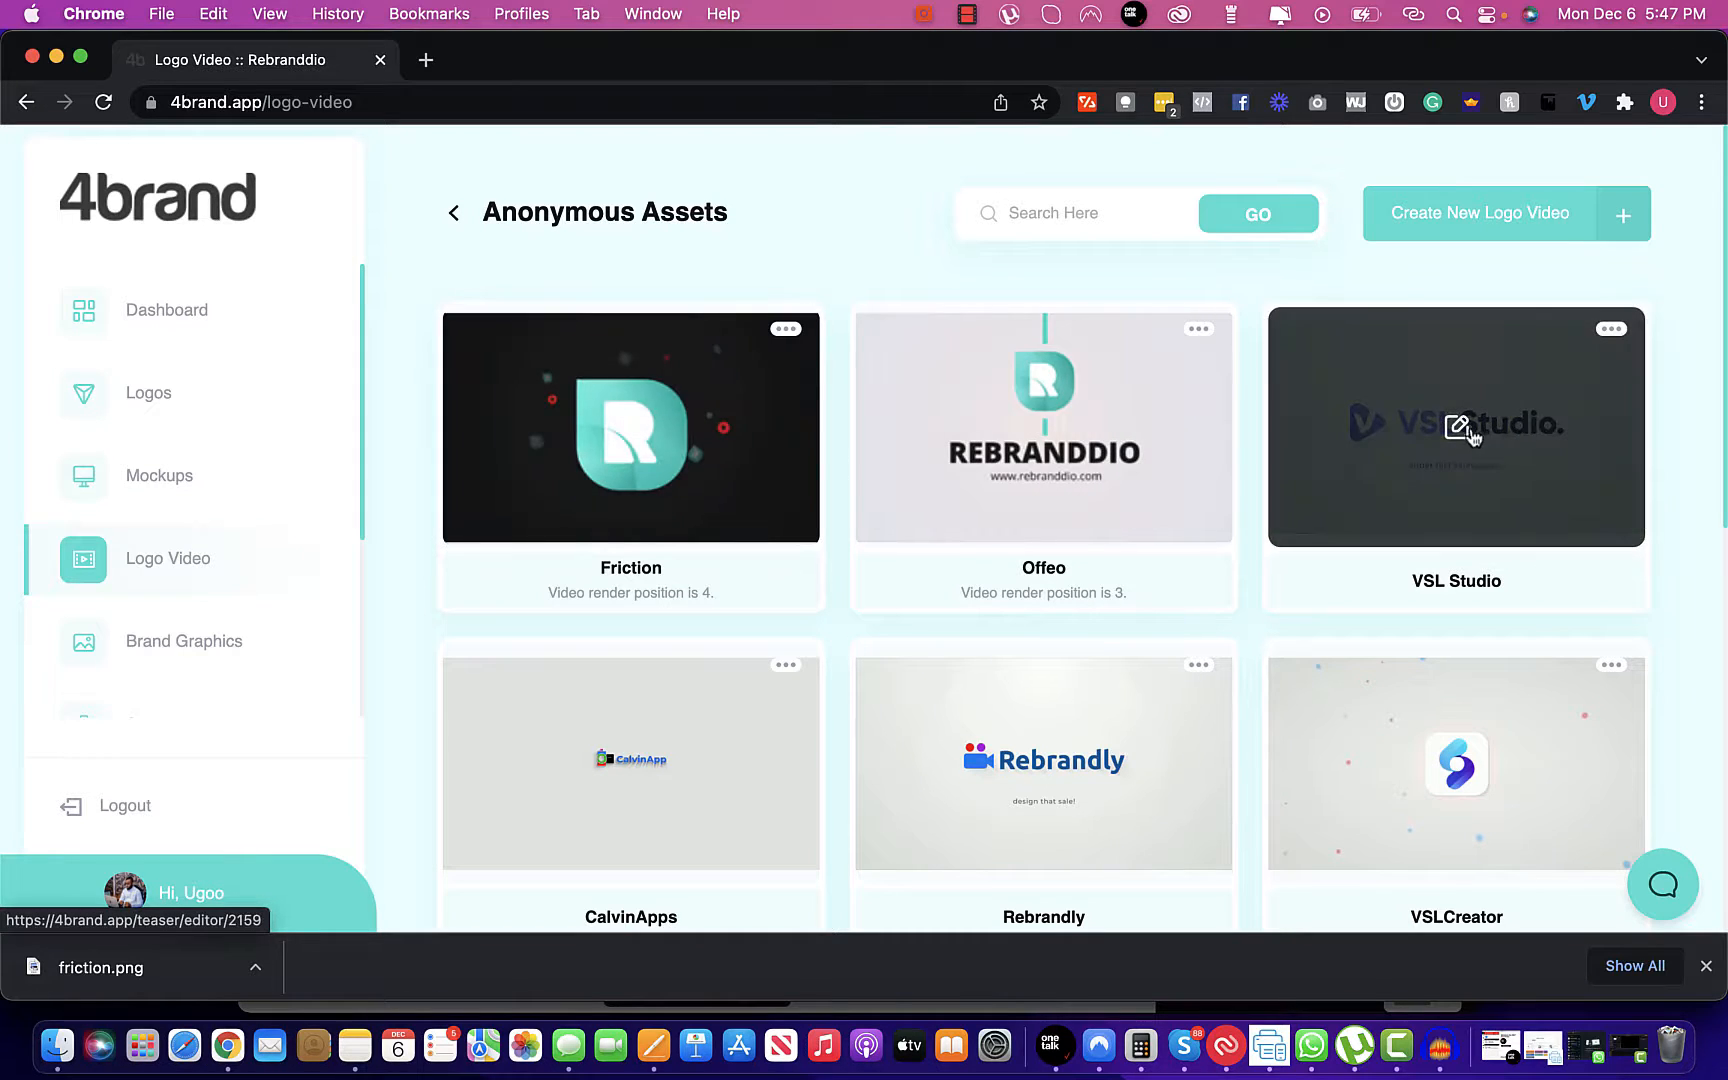
left_click(1609, 331)
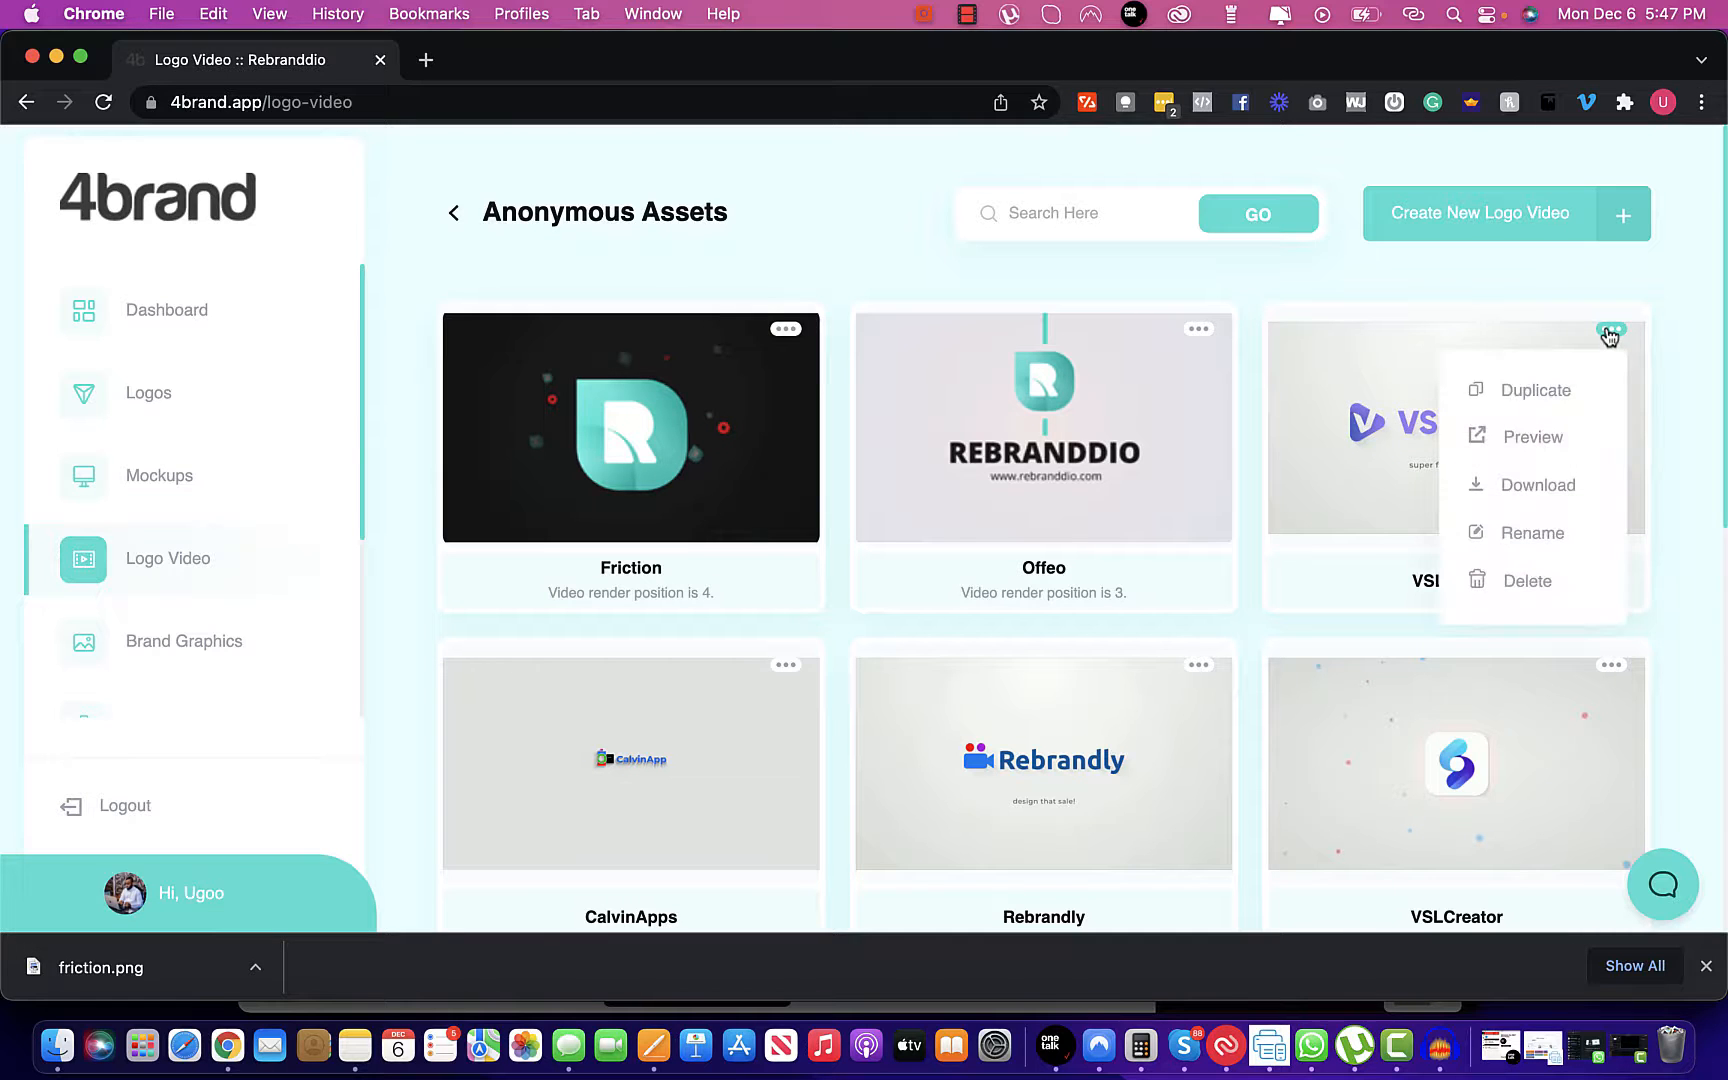
left_click(1516, 440)
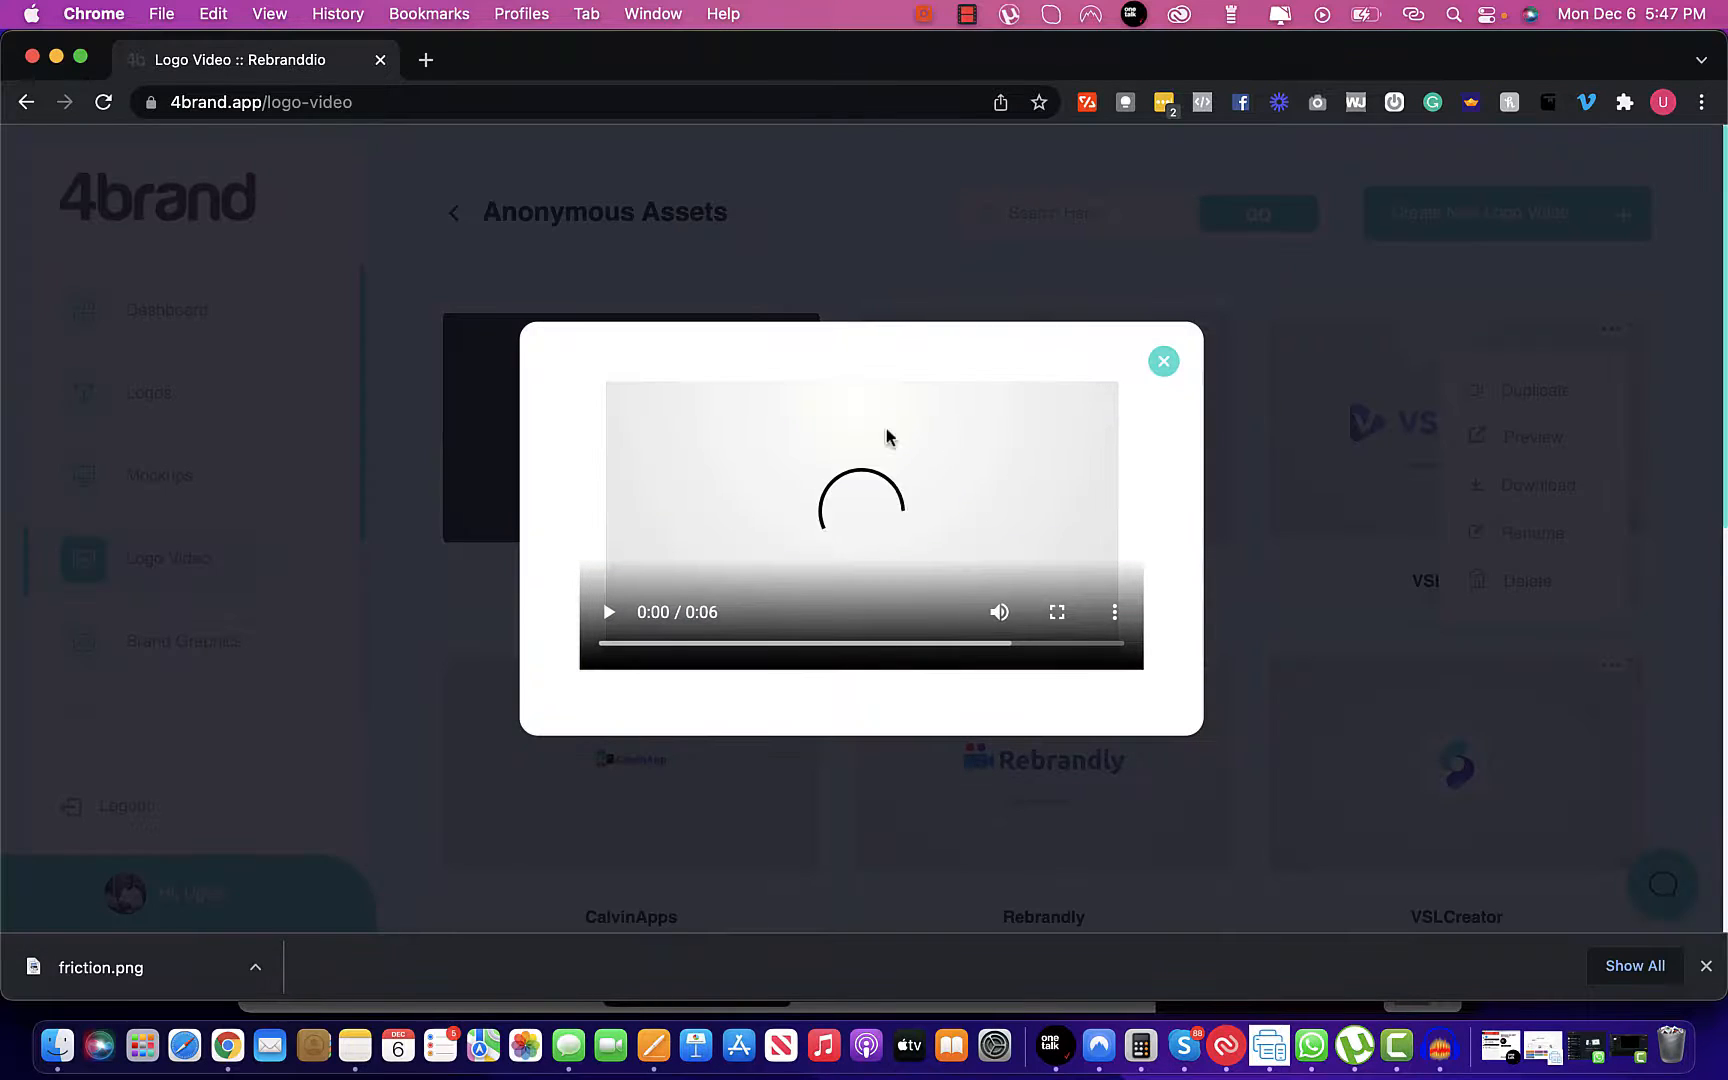
left_click(608, 612)
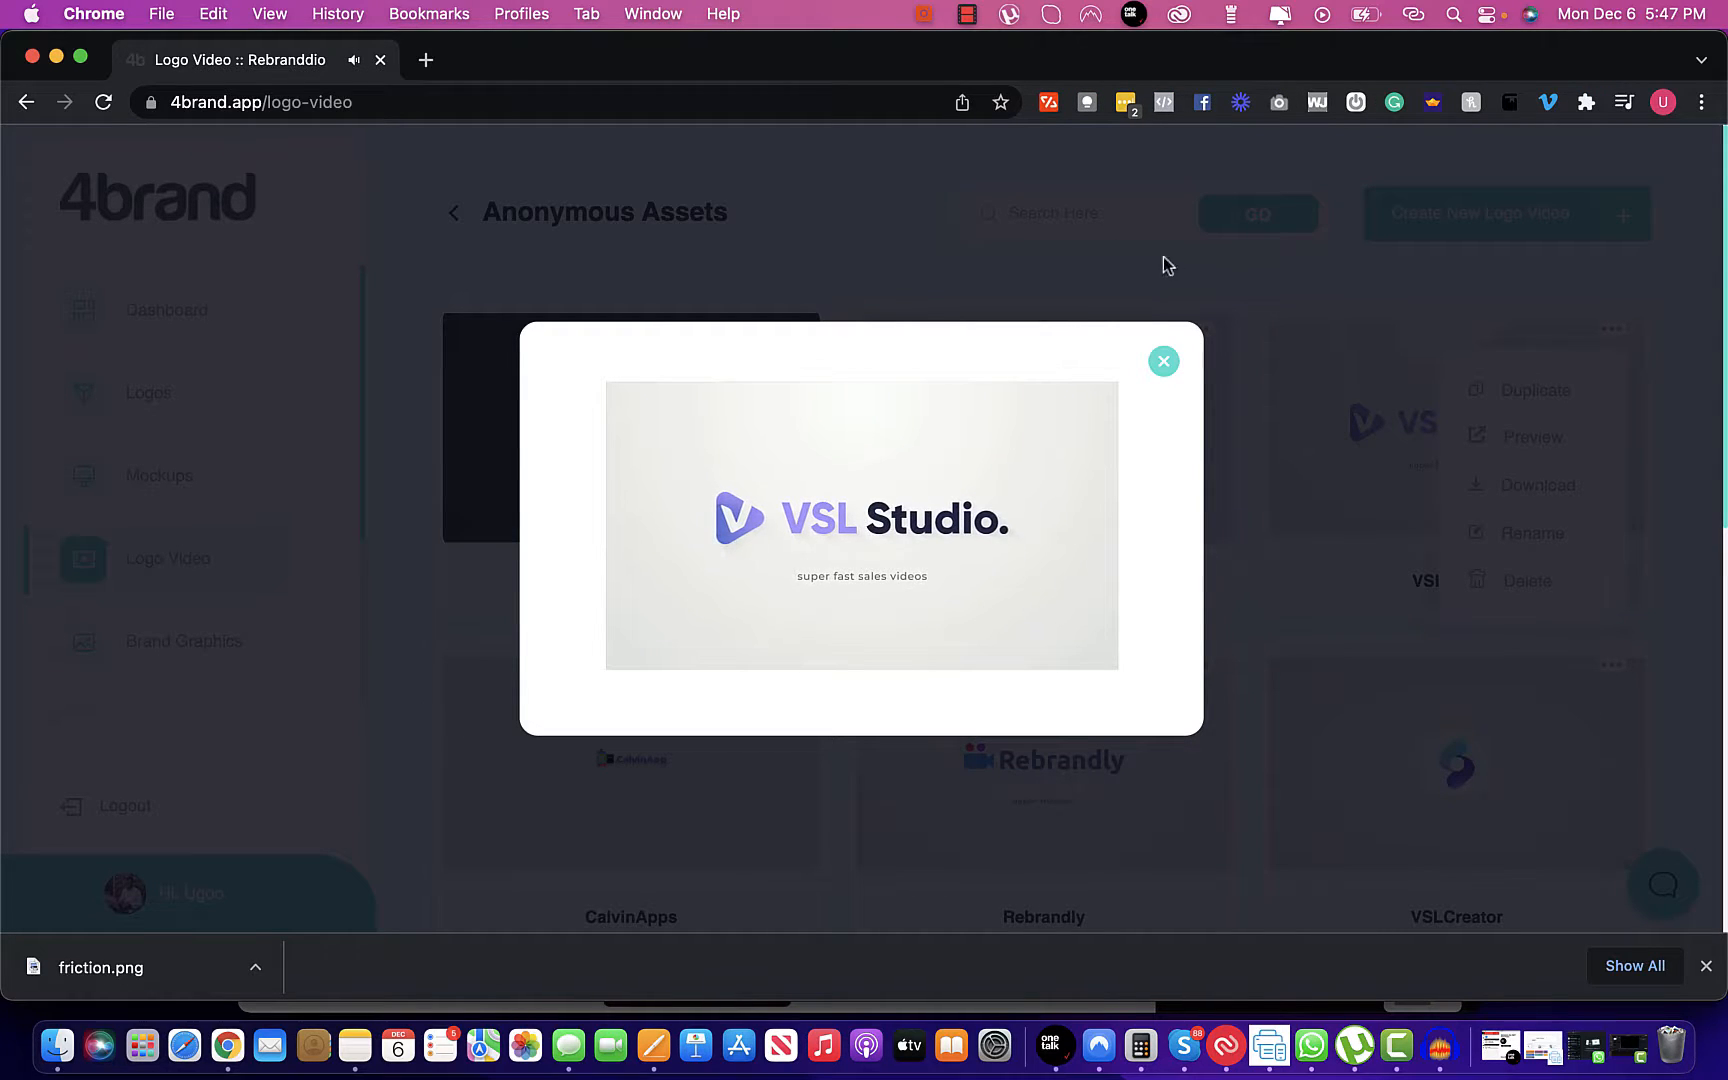
left_click(1166, 366)
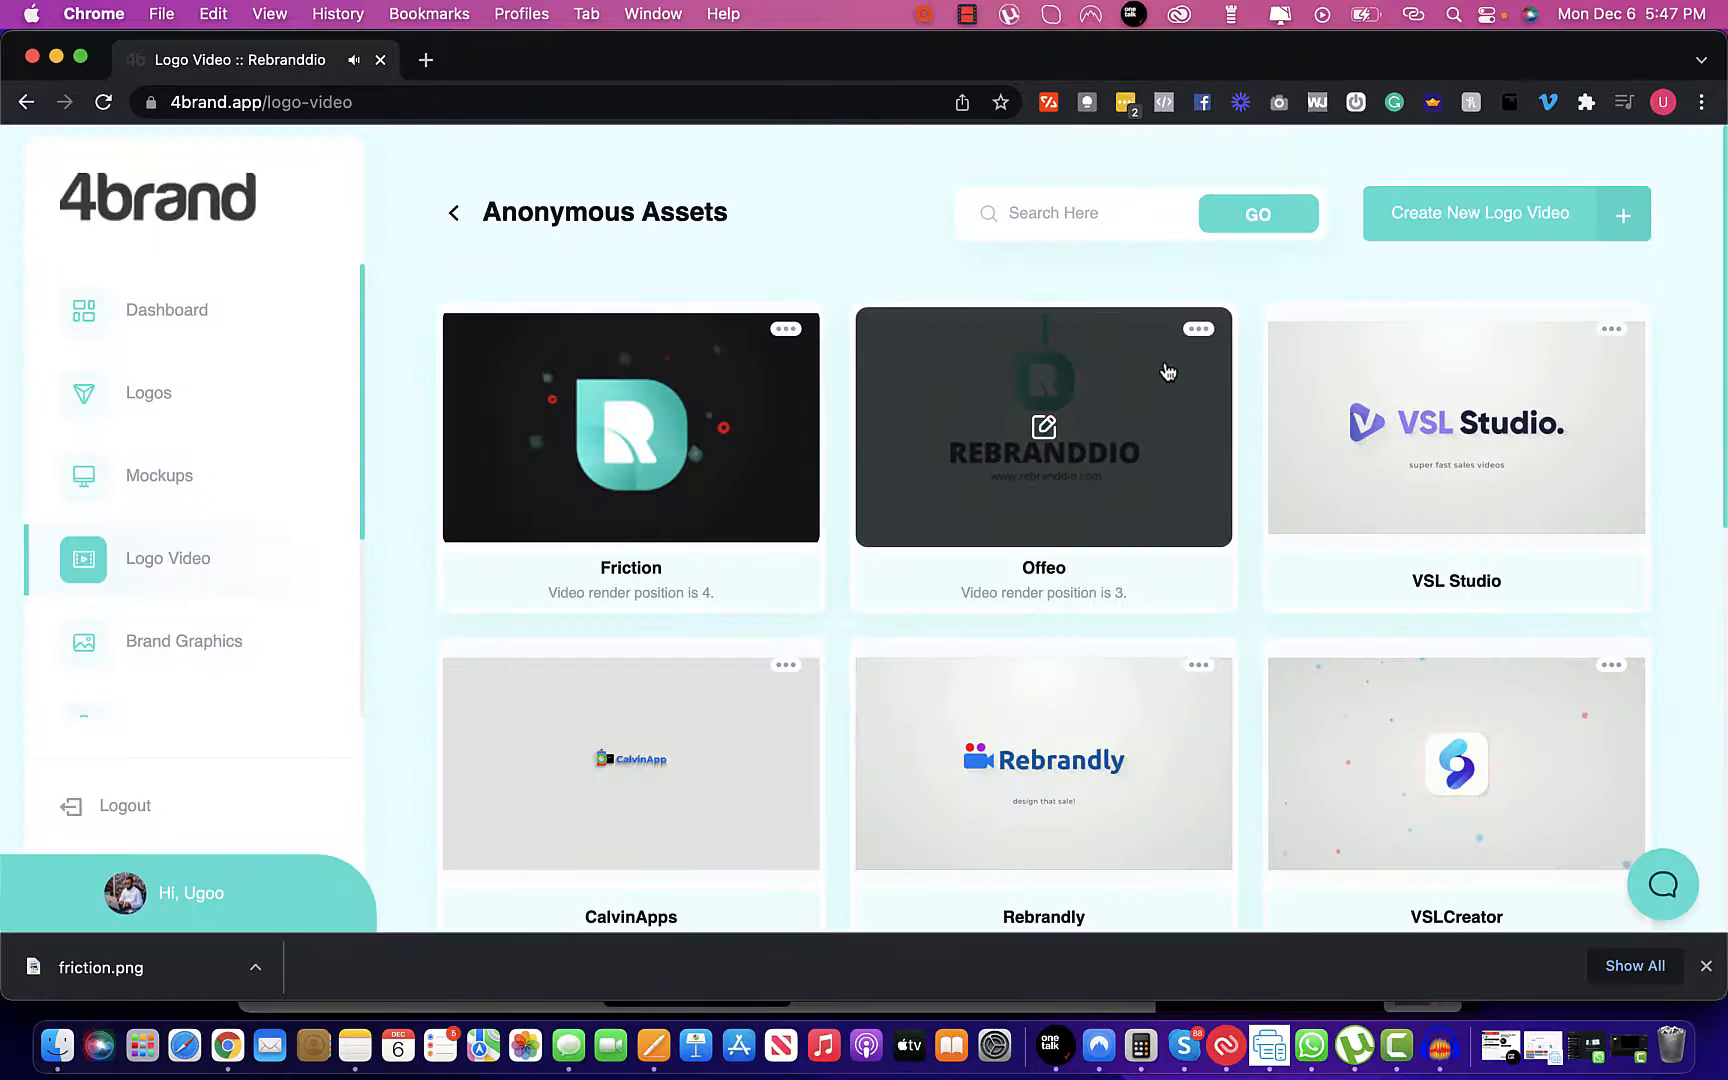